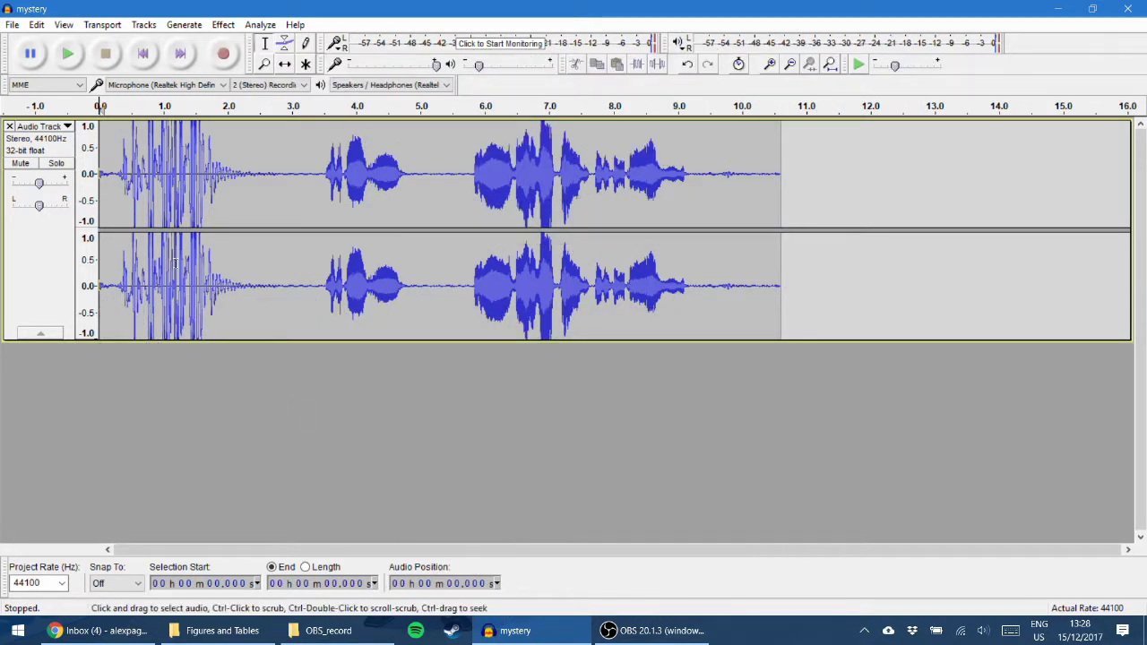
Play the recording, then select the noise-only gap from 4.865 to 5.782 s and play it back.
click(68, 54)
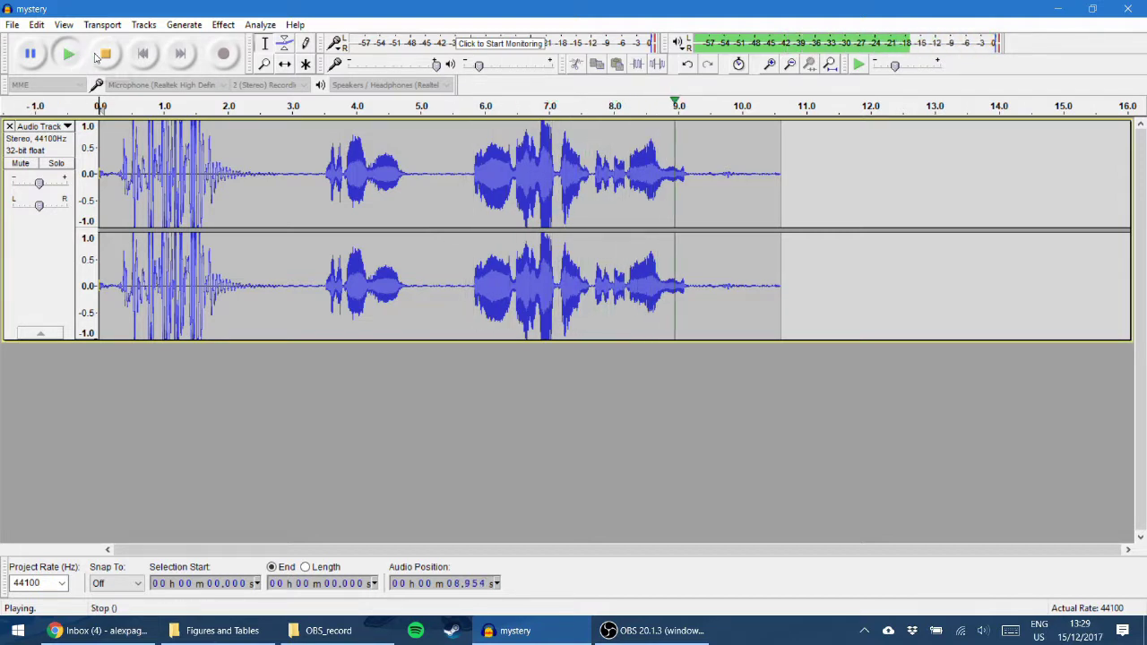
click(105, 54)
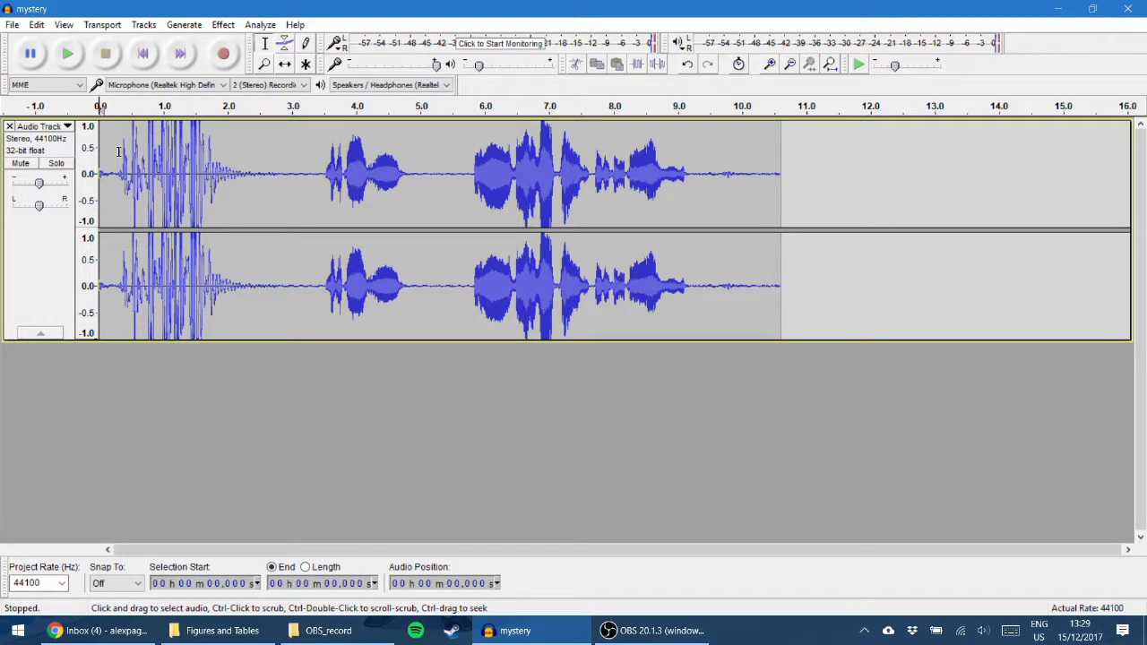
drag(119, 152, 240, 167)
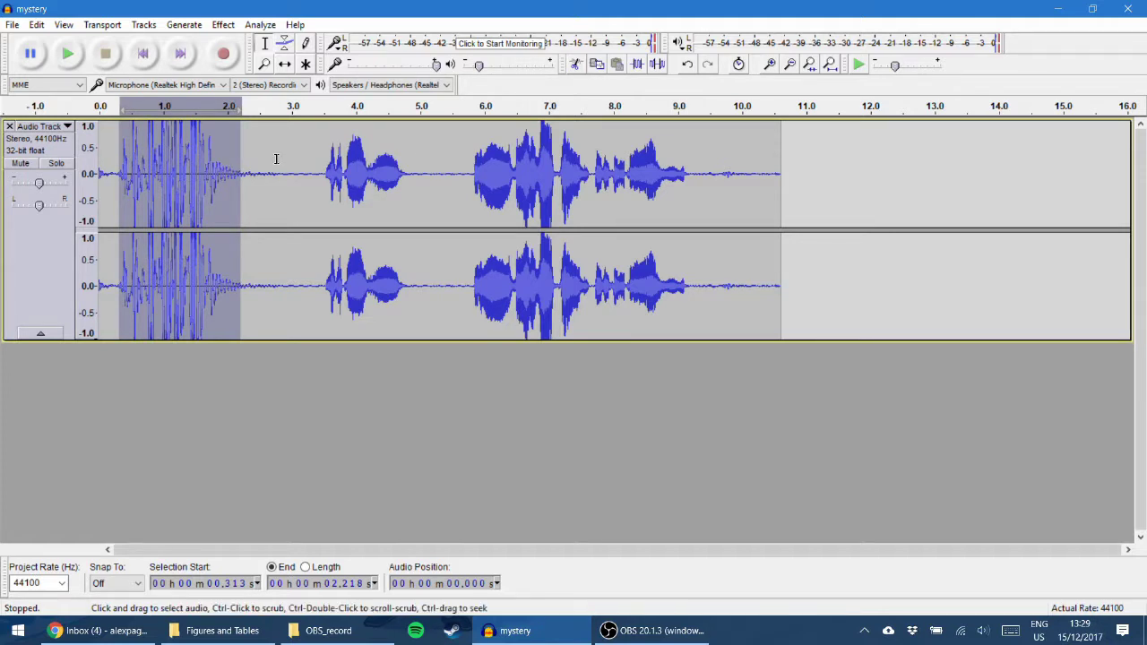
drag(412, 161, 471, 163)
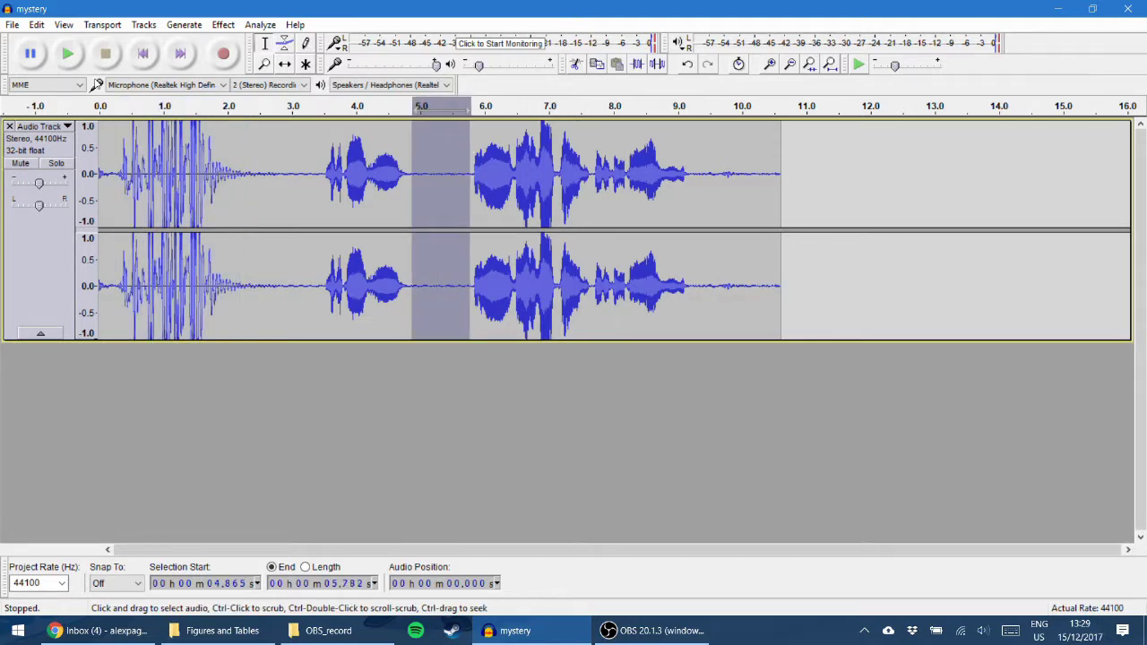
click(68, 56)
Replay the selected gap and capture it as the Noise Reduction noise profile.
click(83, 55)
click(223, 25)
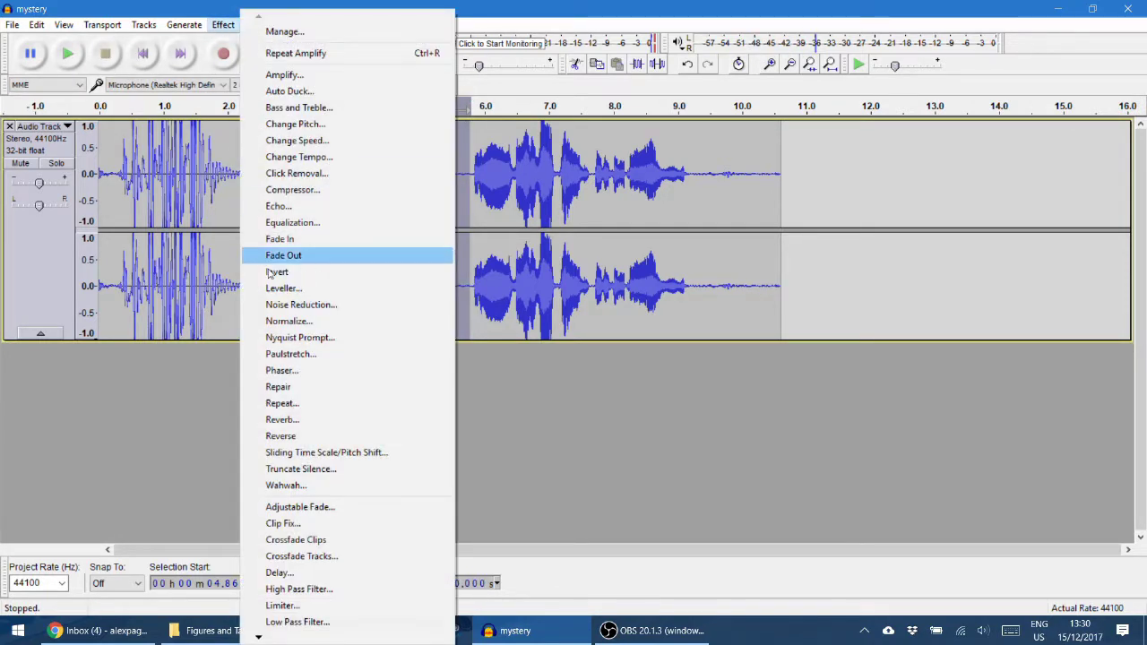
click(287, 307)
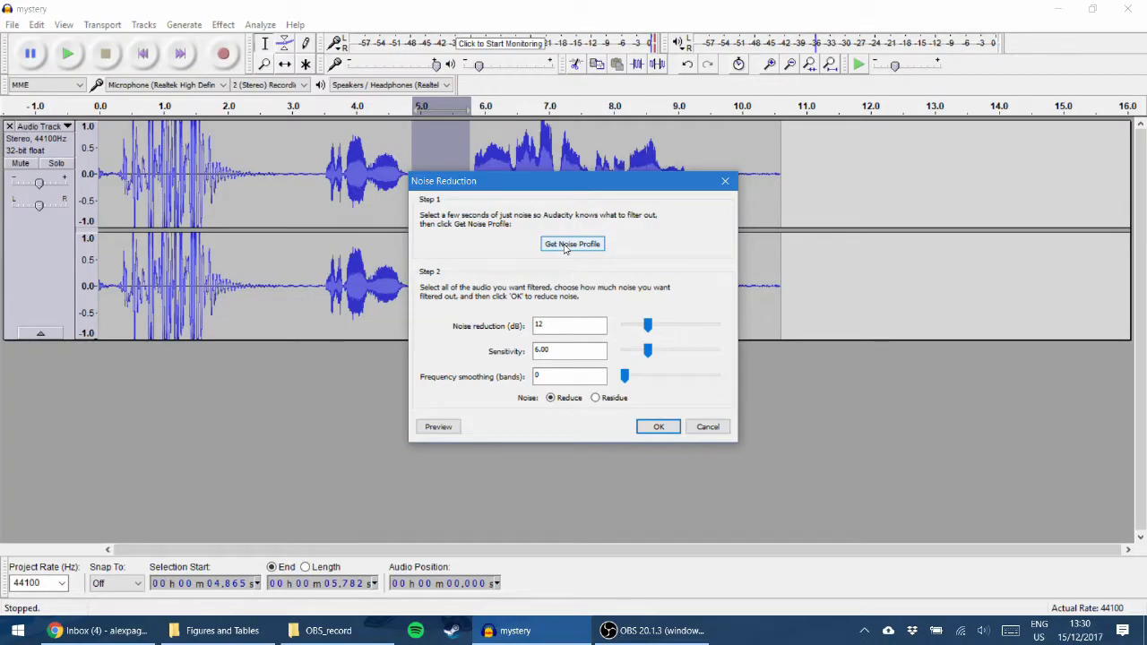
click(572, 244)
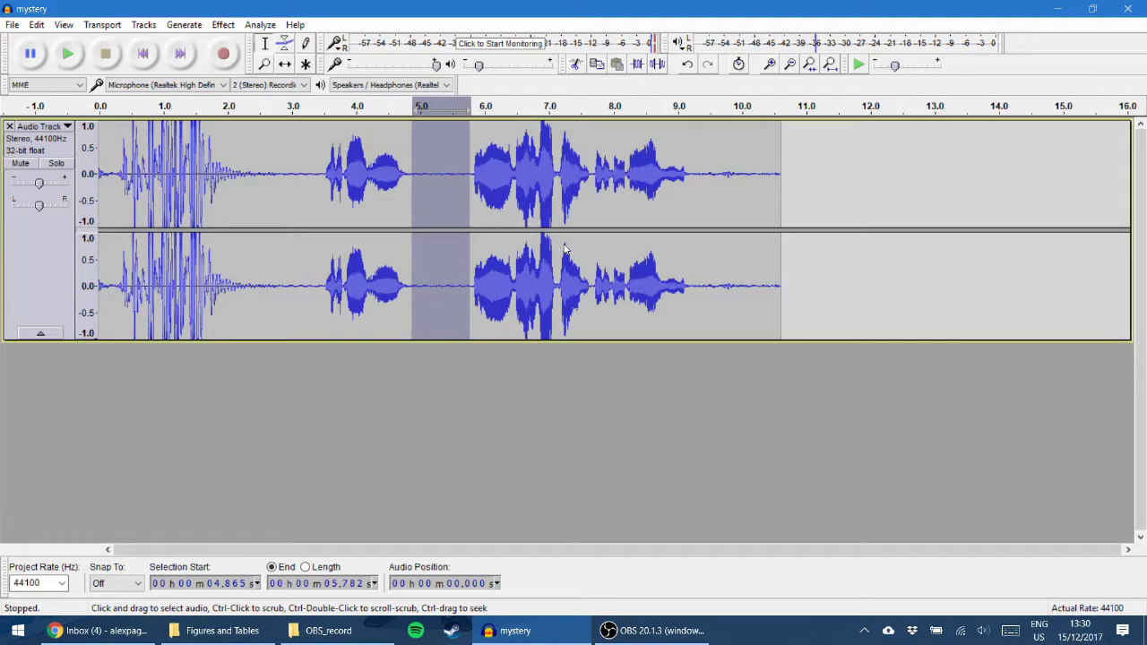
Apply Noise Reduction (12 dB, sensitivity 6.00, smoothing 0) to the entire 10.6 s track.
key(ctrl+a)
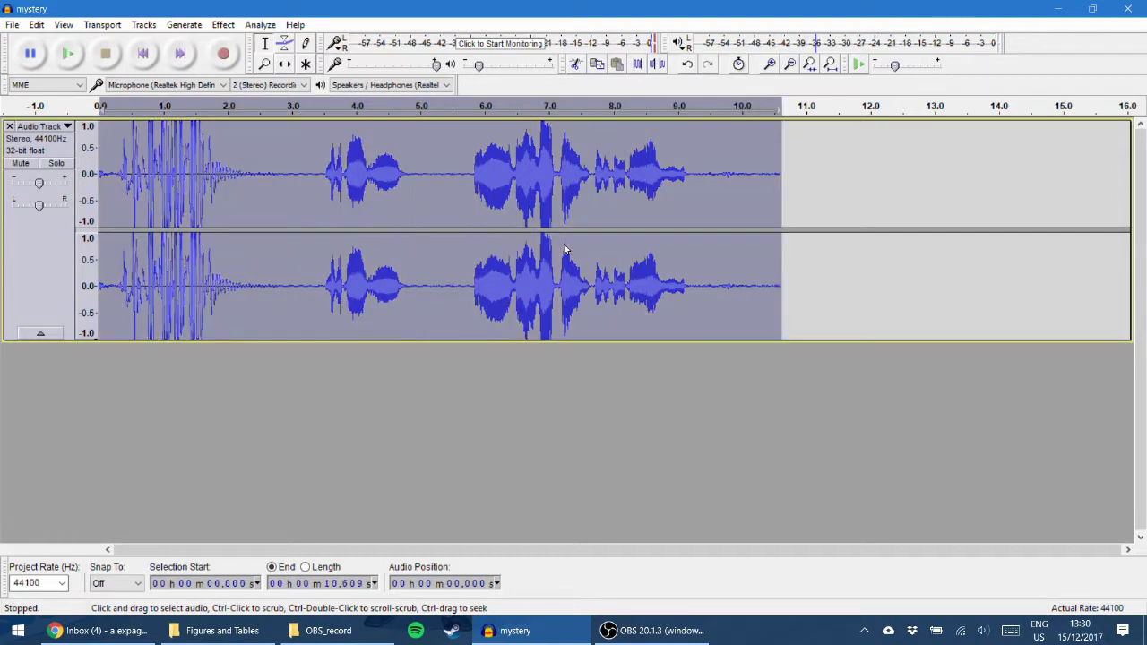
click(223, 24)
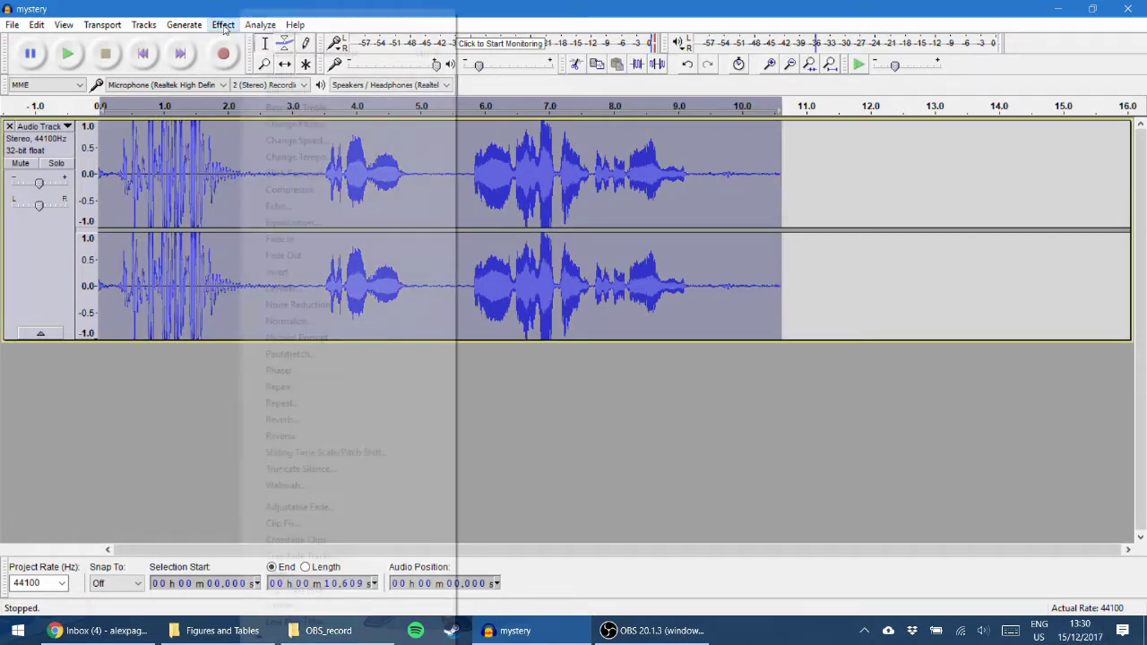
click(310, 305)
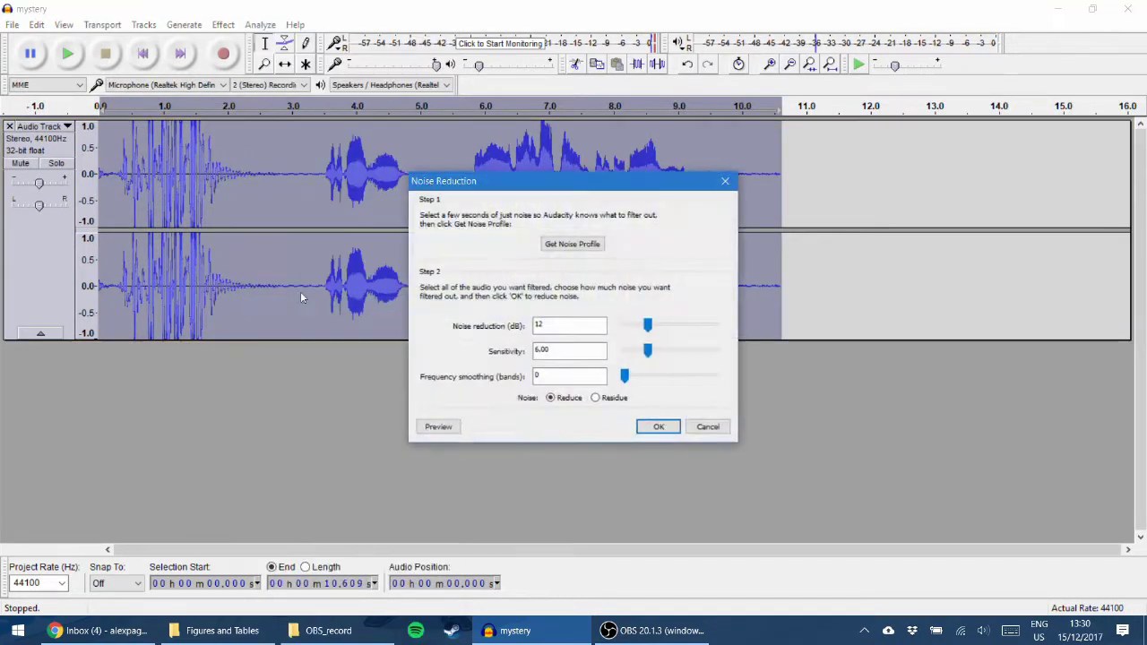
click(664, 429)
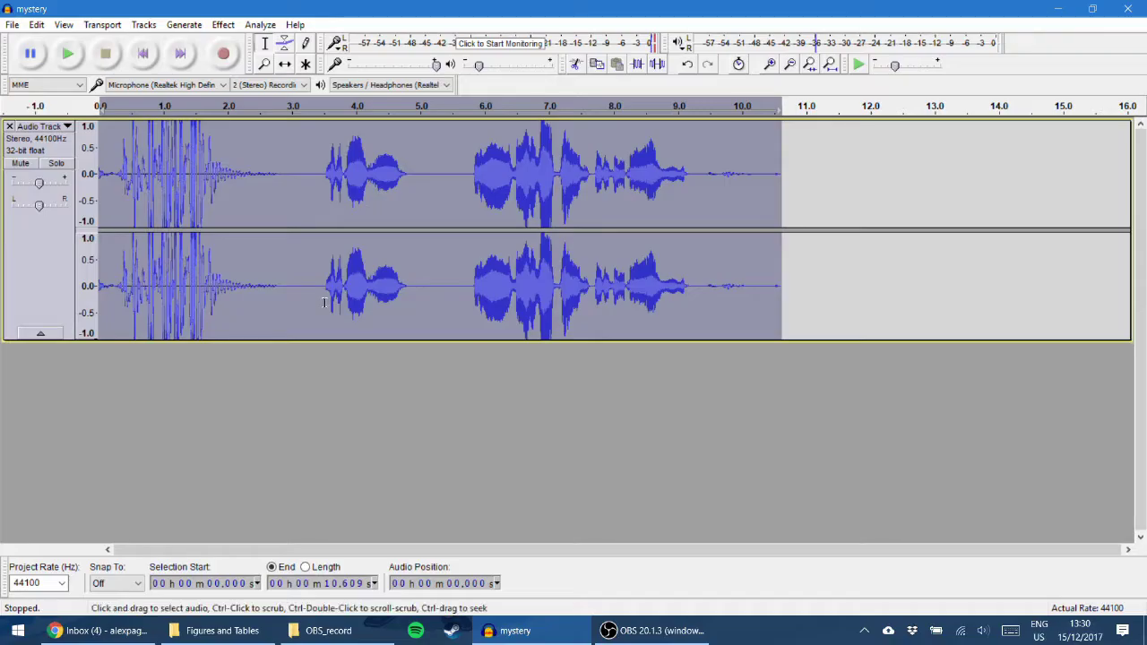
click(67, 55)
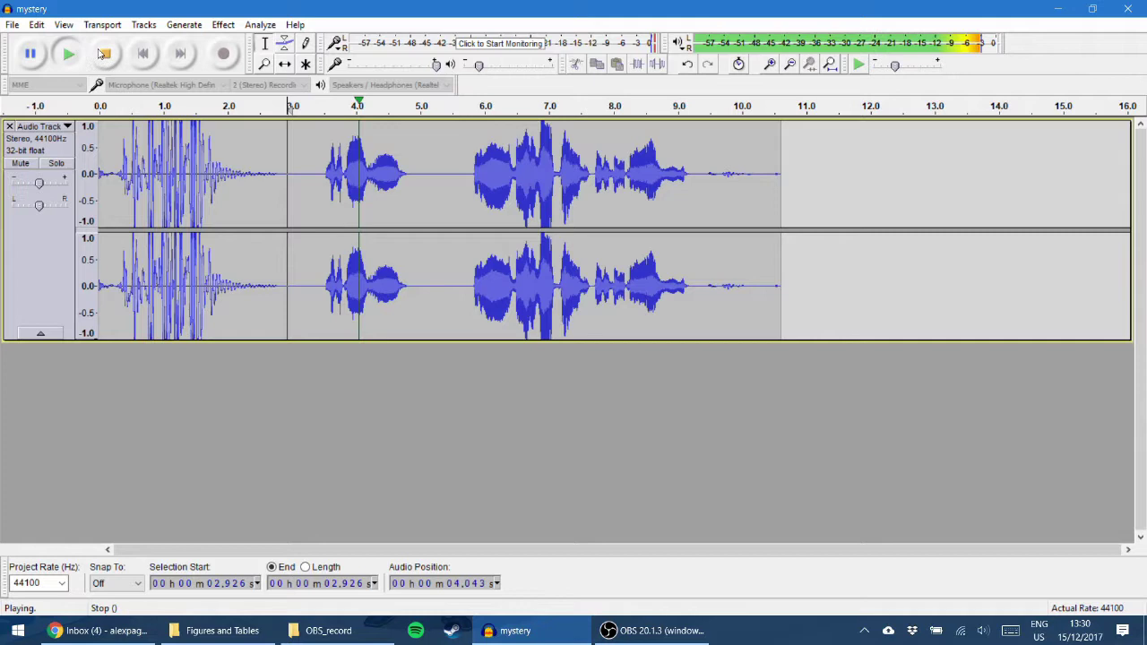
click(106, 54)
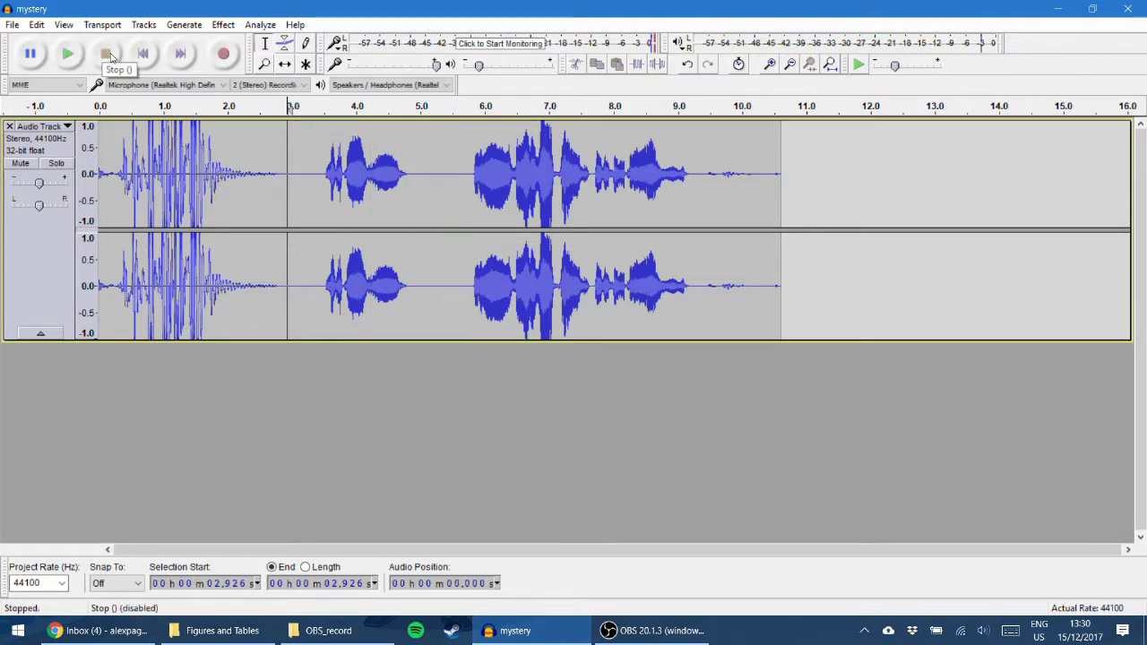
key(ctrl+a)
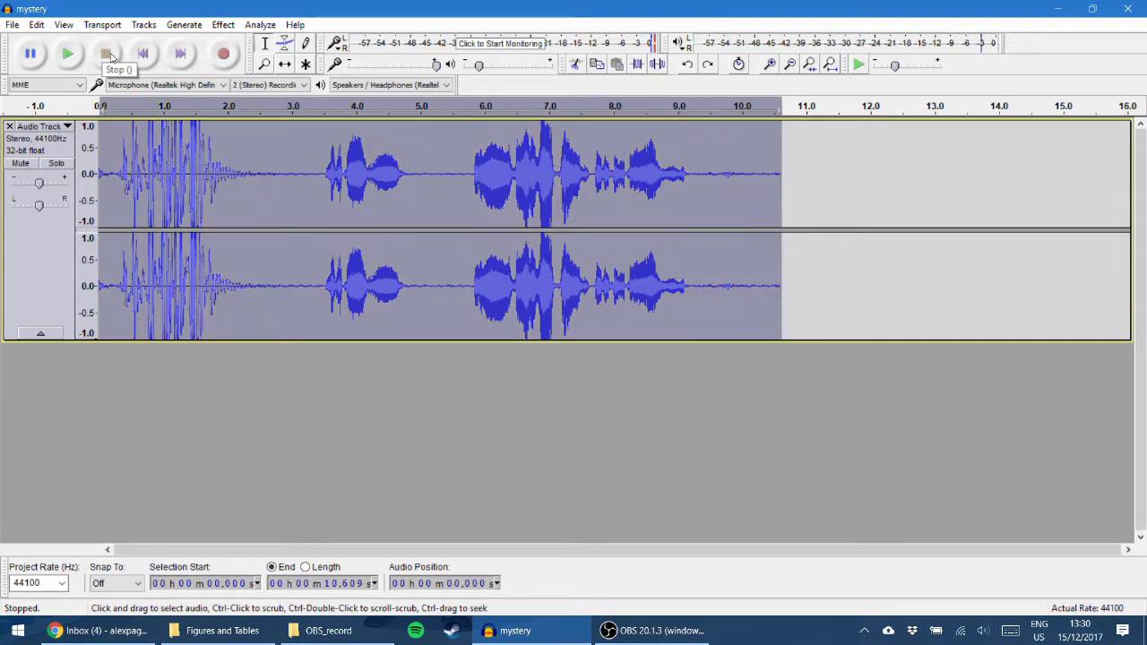
click(298, 157)
click(78, 55)
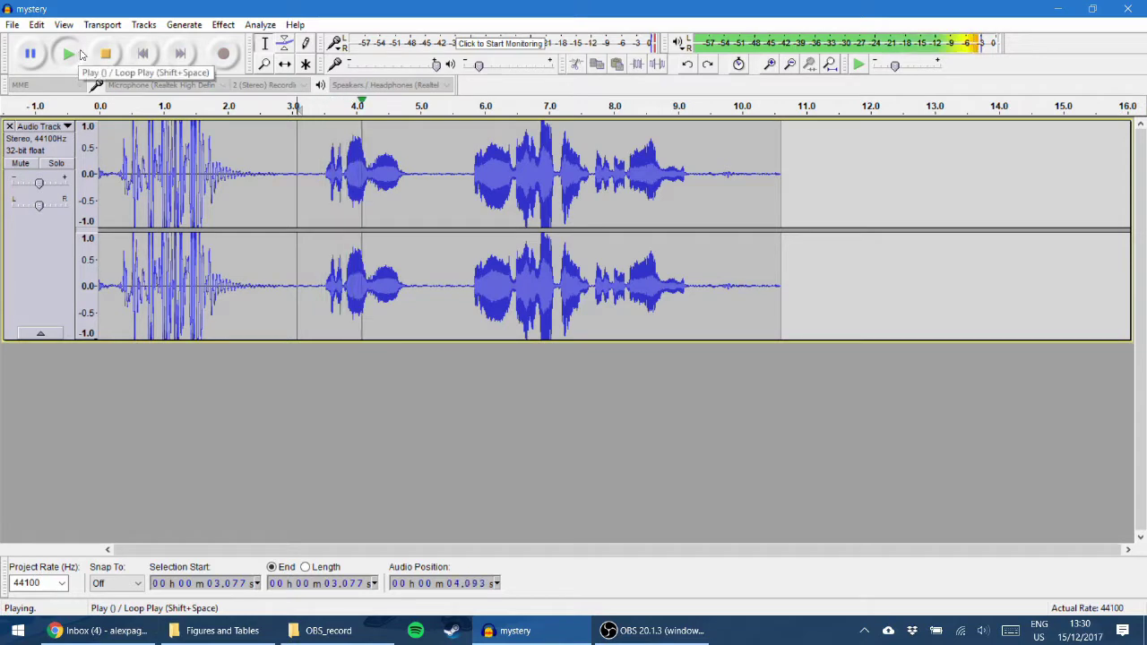
click(96, 55)
click(288, 170)
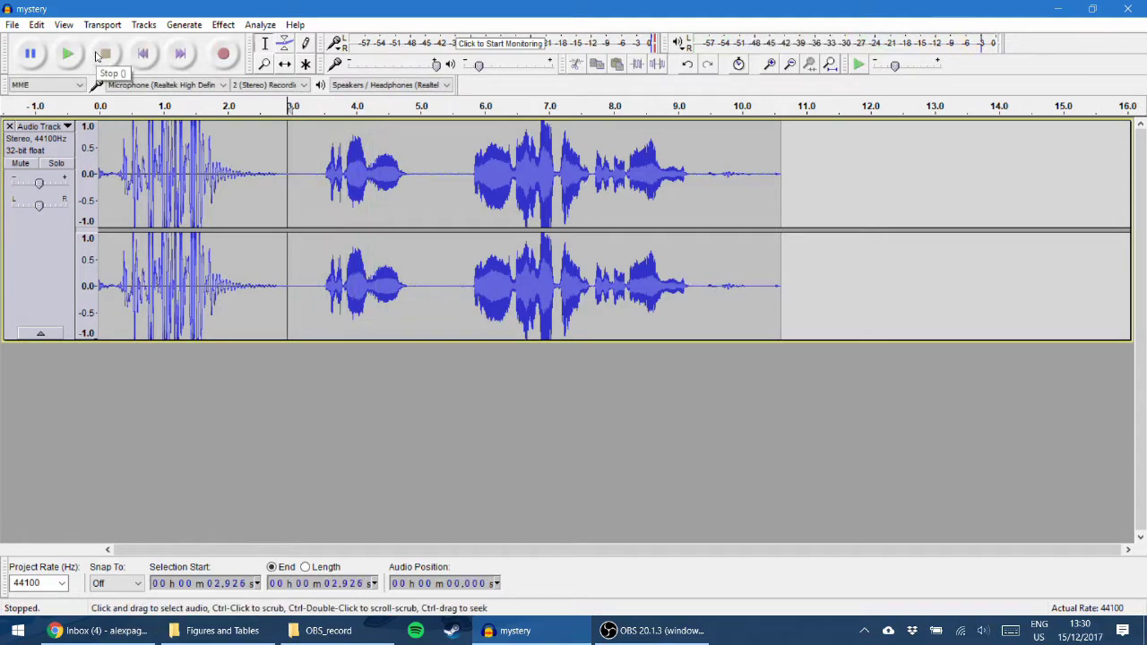
key(ctrl+a)
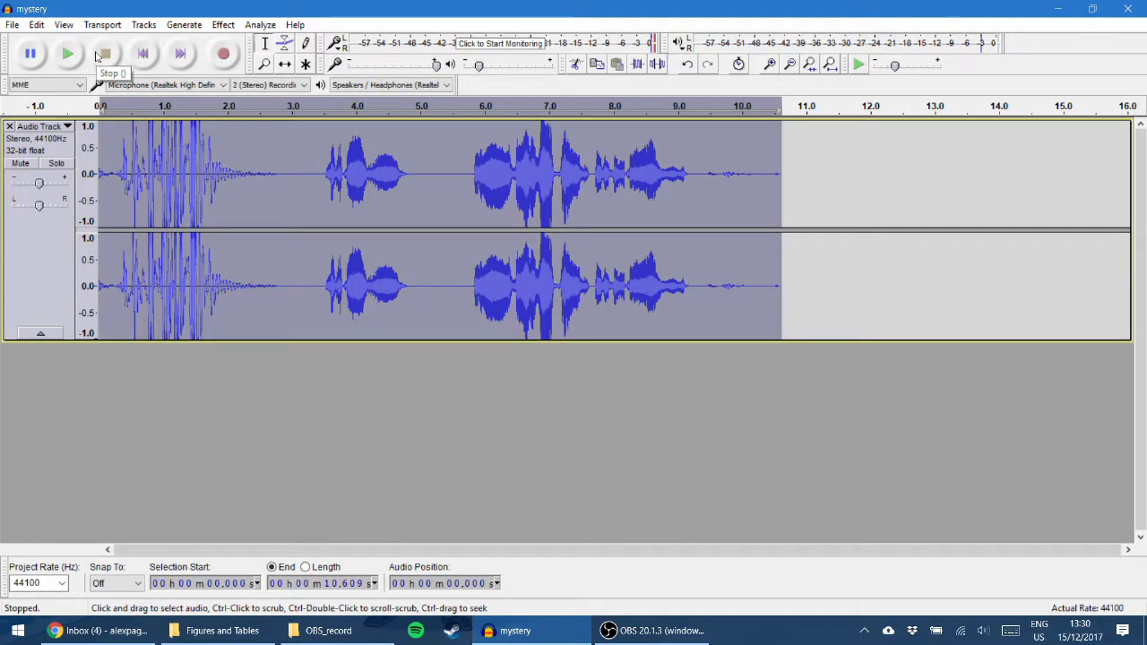
click(224, 25)
click(301, 305)
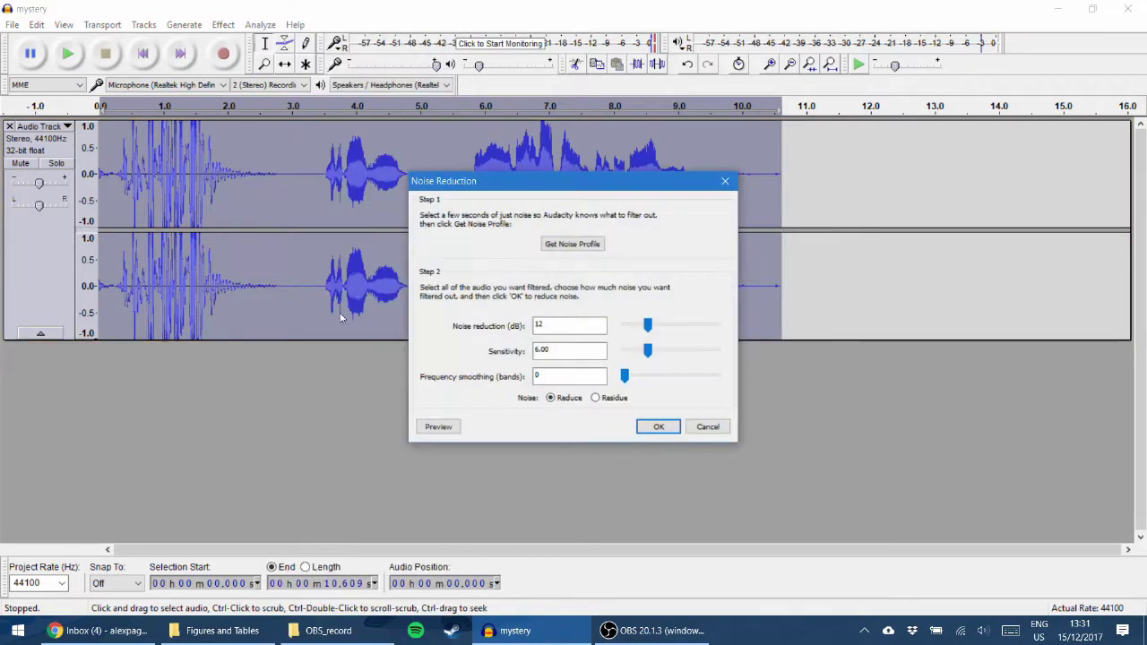
click(657, 427)
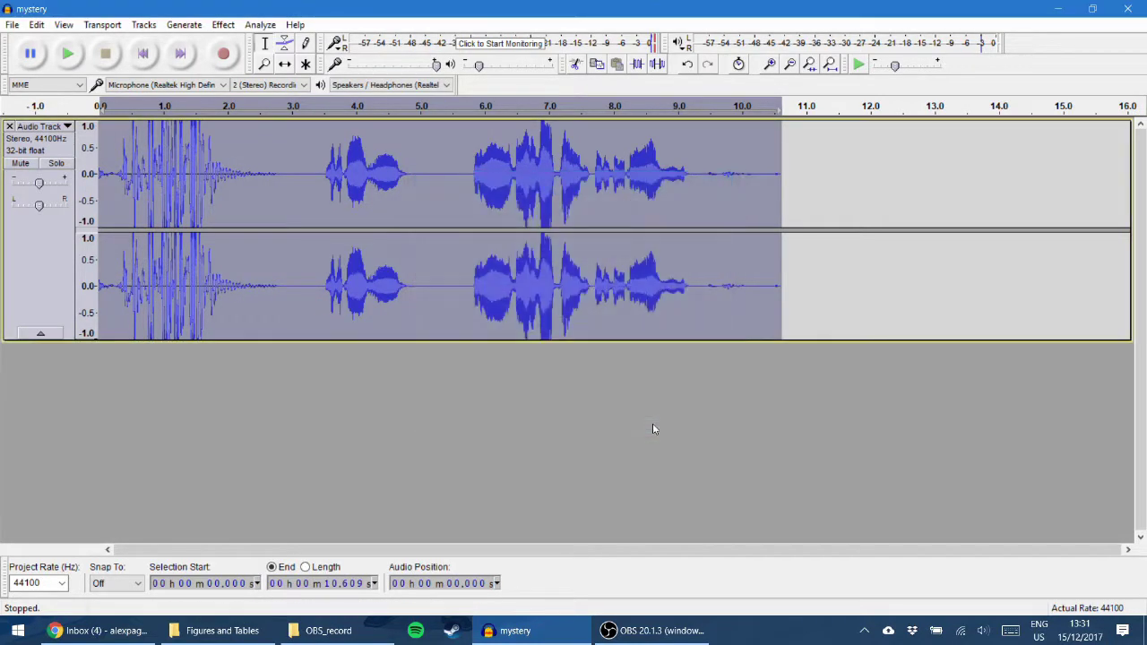
click(271, 182)
click(68, 54)
click(104, 54)
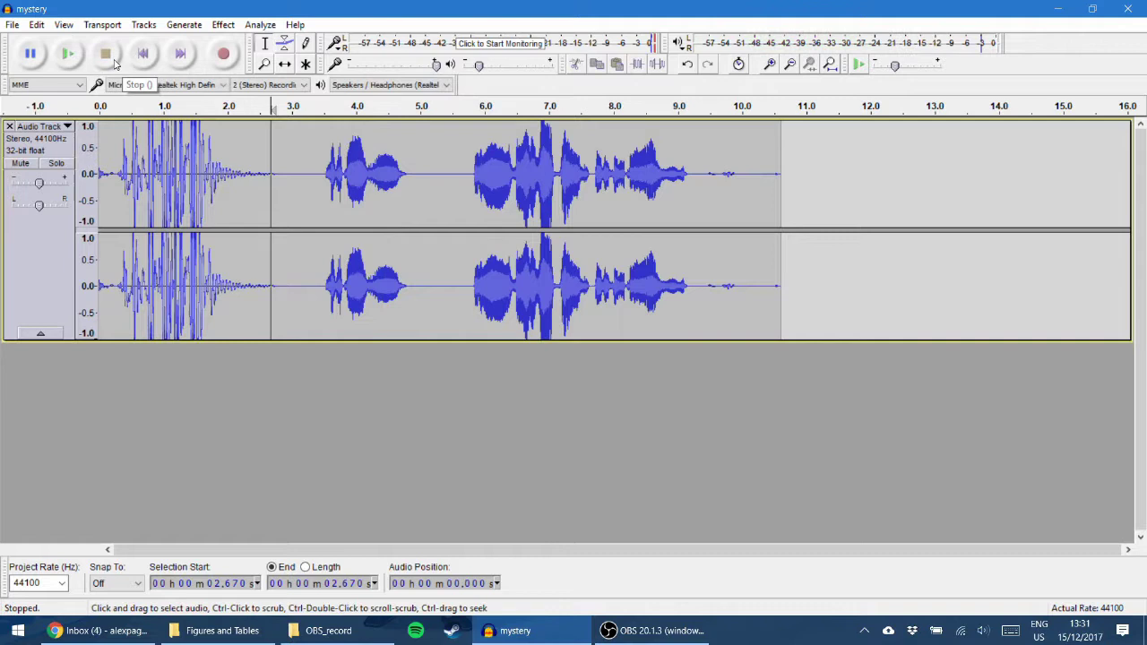
key(ctrl+a)
click(223, 24)
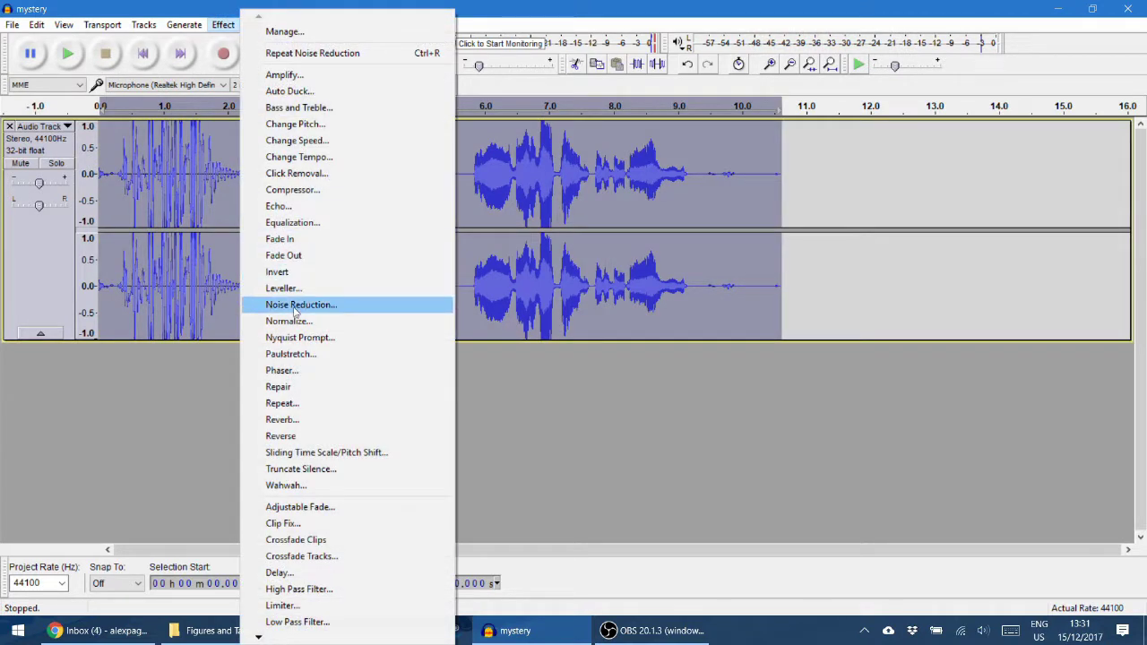
click(301, 305)
click(658, 426)
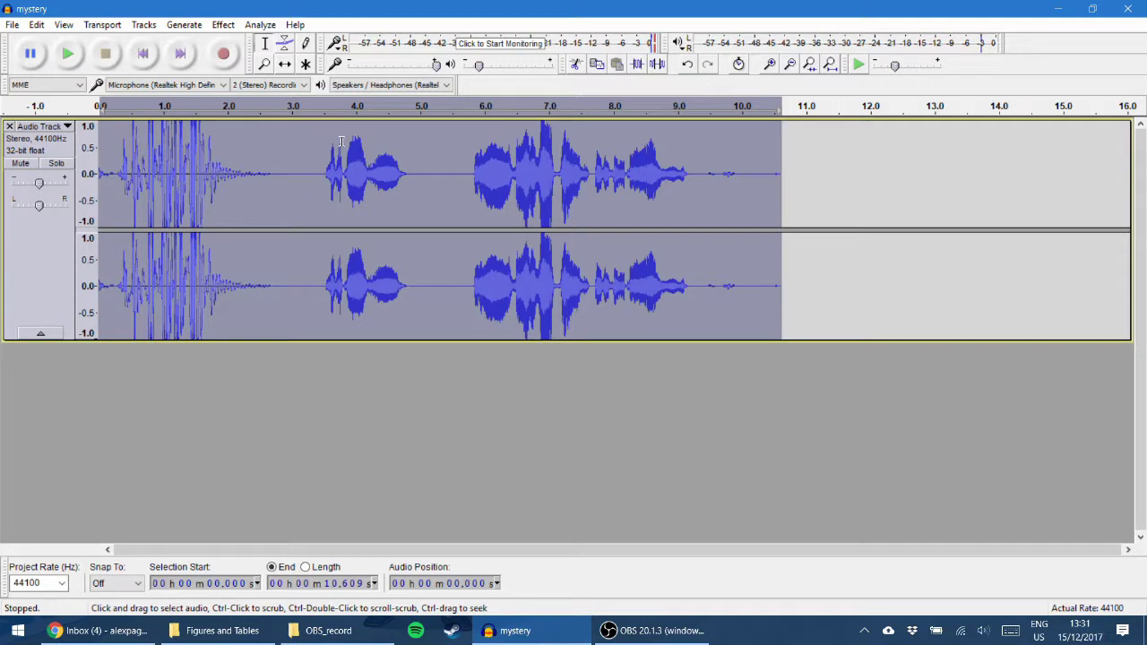
click(271, 152)
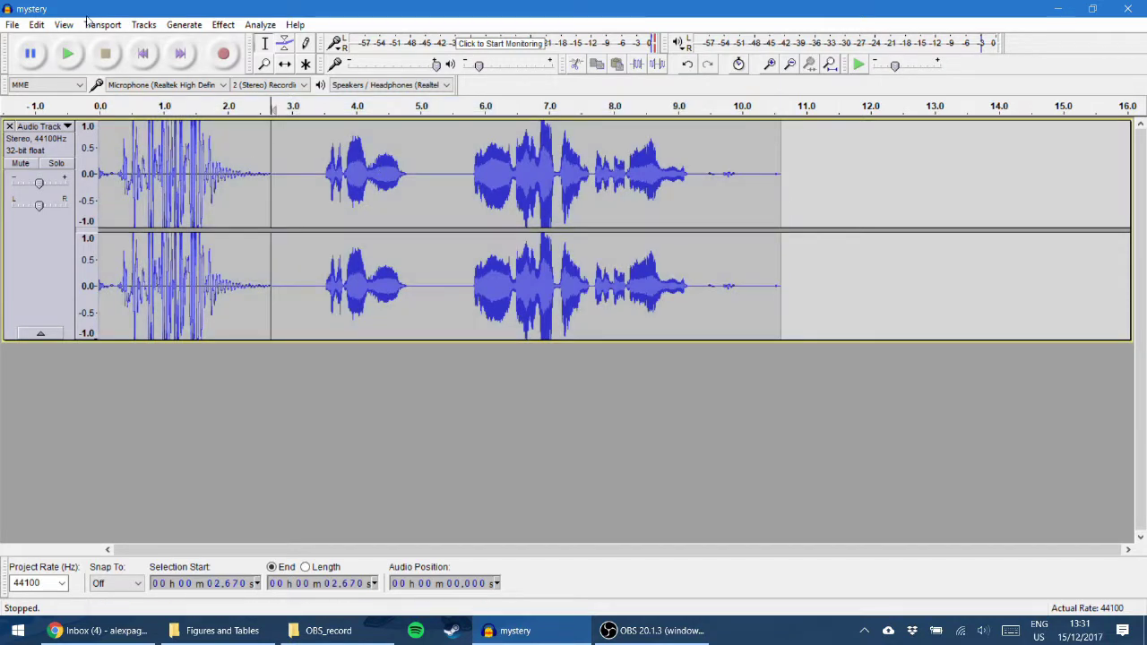
click(67, 54)
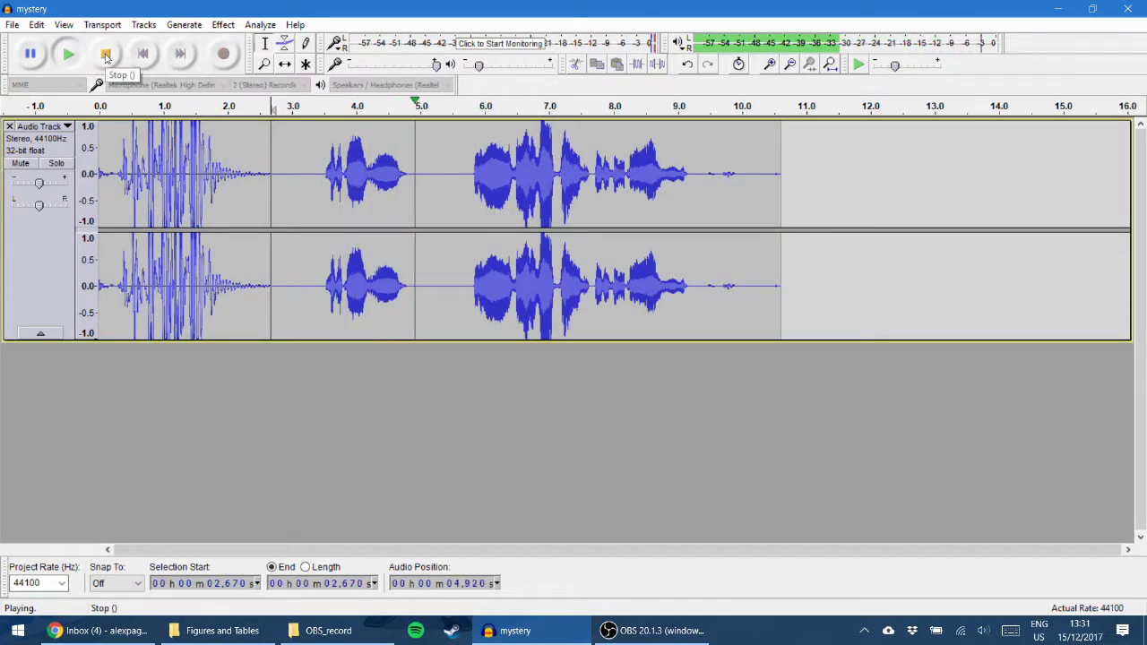
click(106, 55)
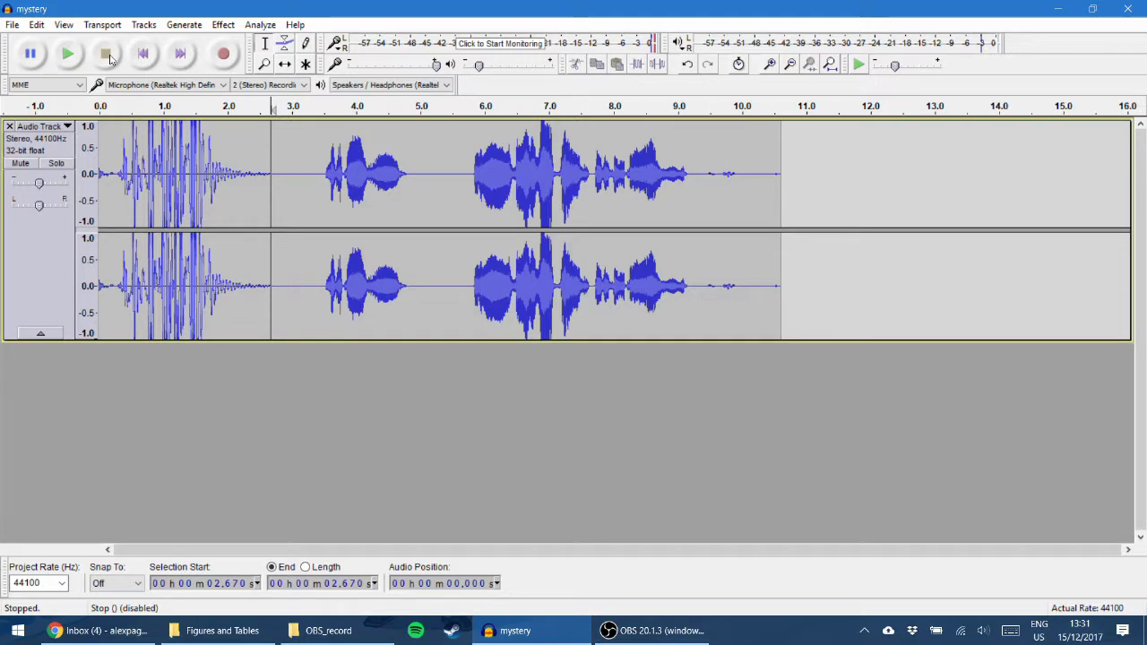
Apply the Compressor at −12 dB threshold, 10:1 ratio, 0.20 s attack, 1.0 s release, make-up gain.
click(221, 25)
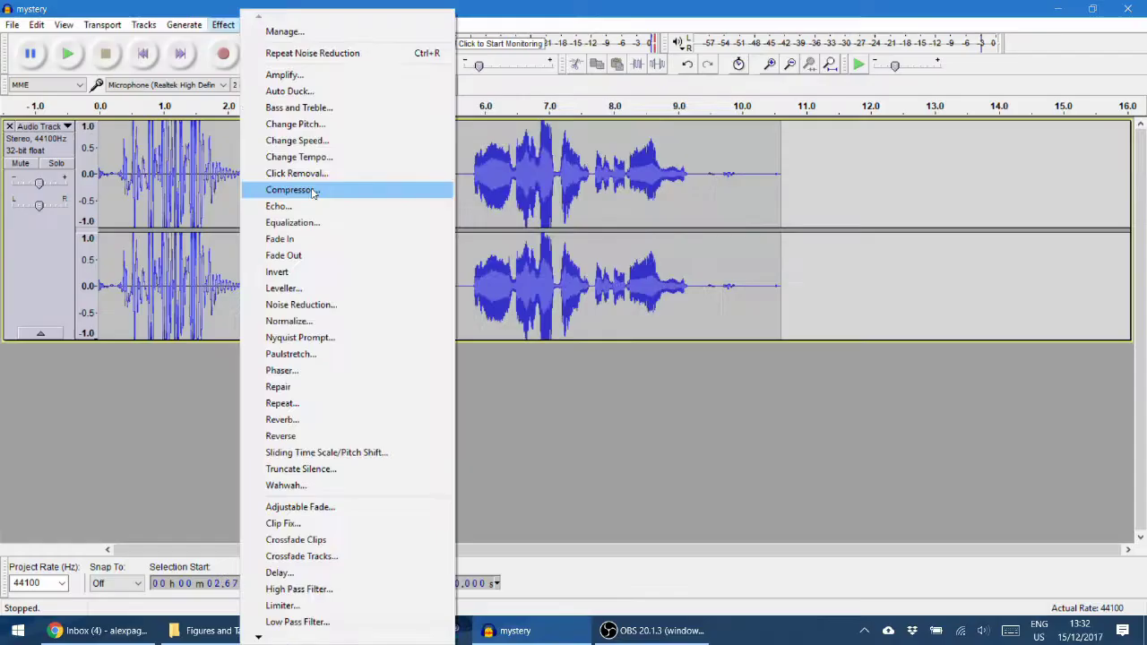
click(491, 280)
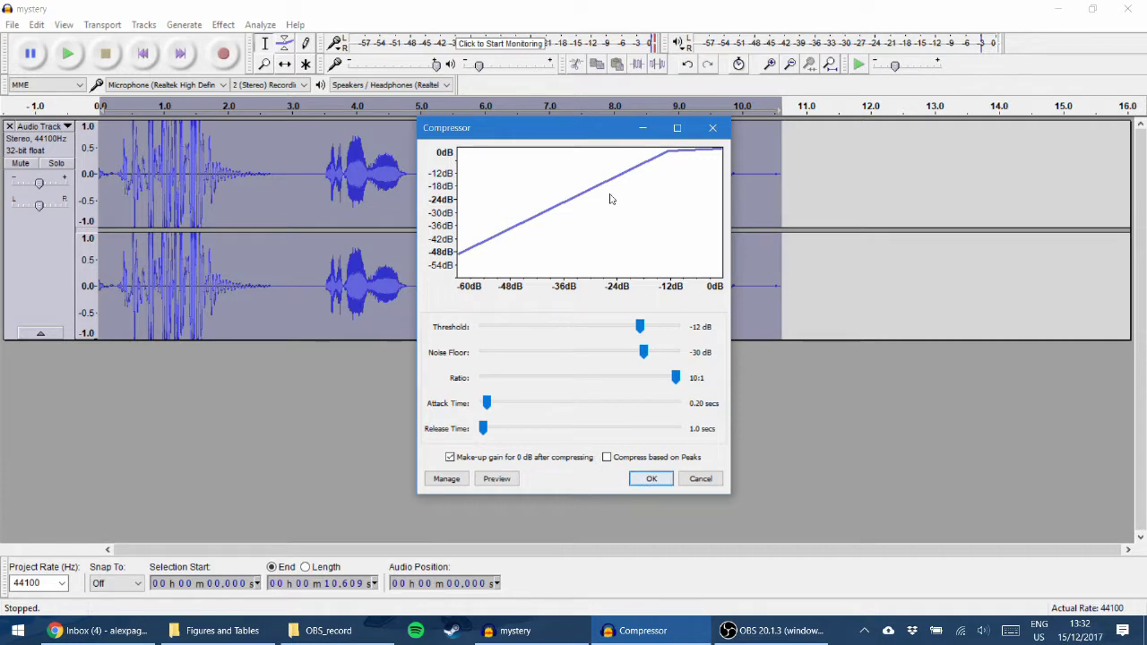
drag(571, 128, 949, 127)
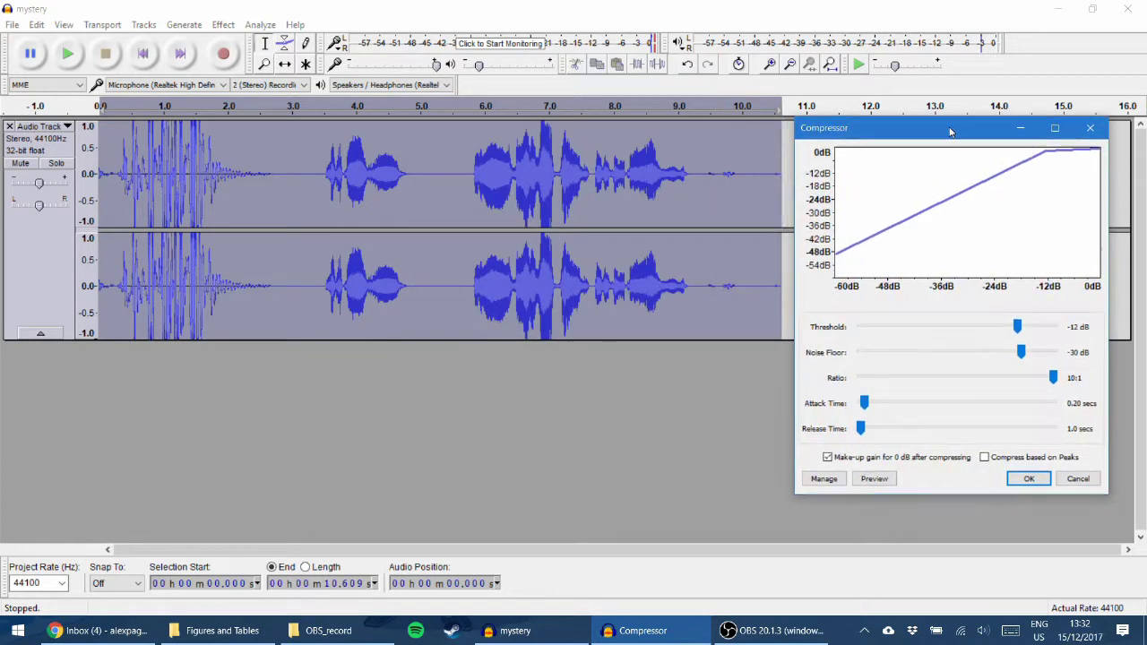
click(1028, 480)
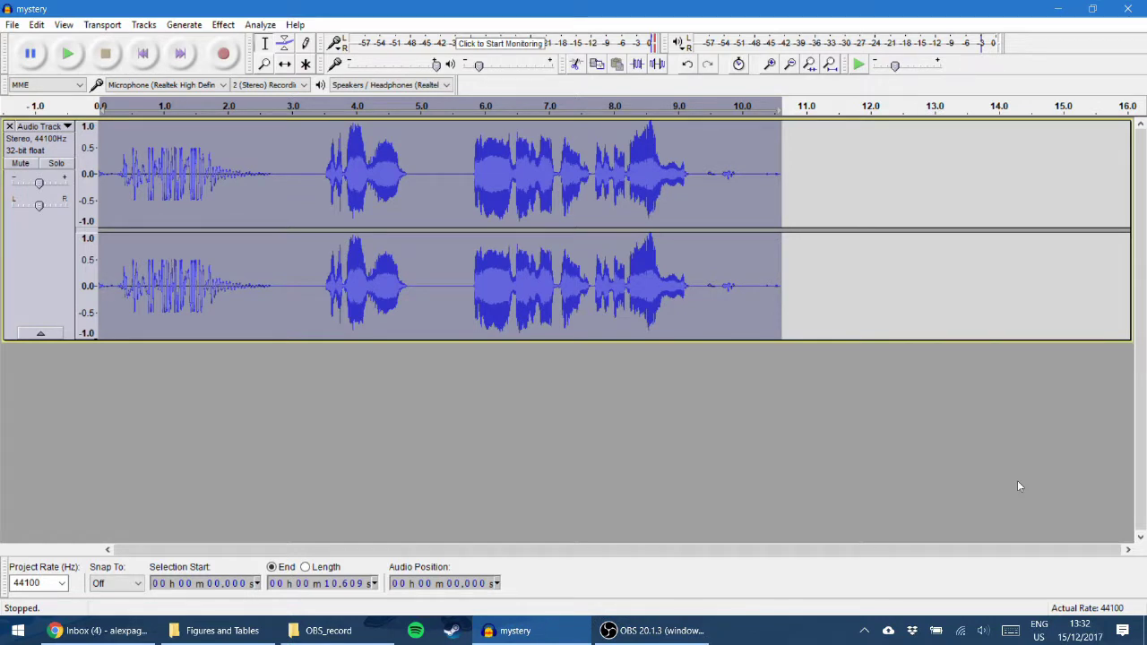
key(ctrl+z)
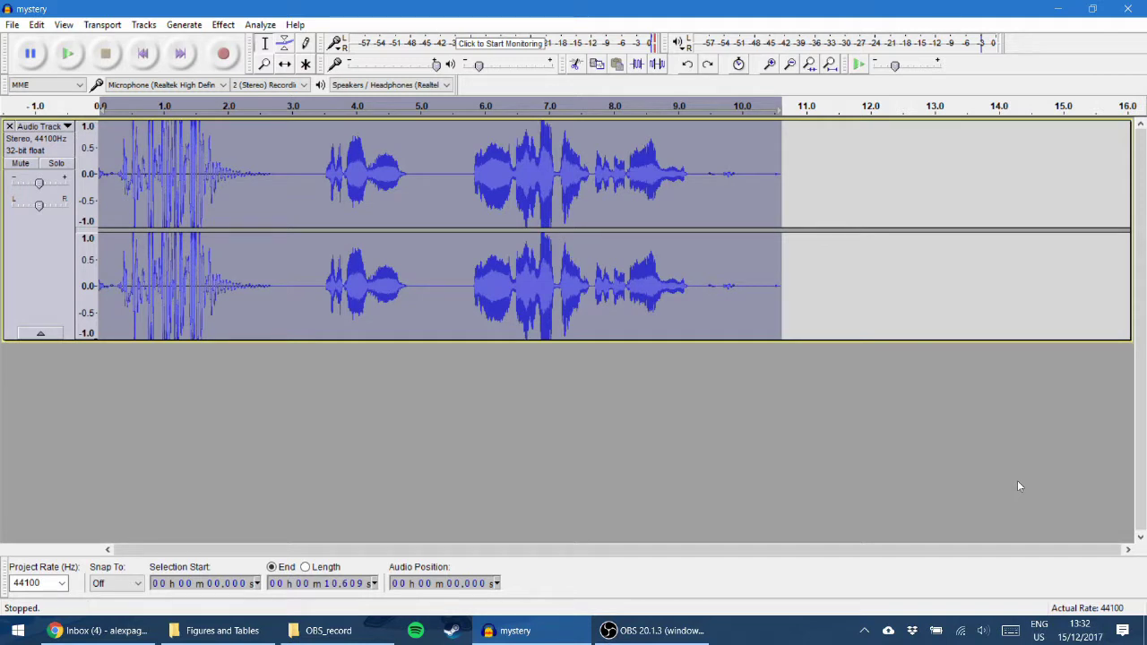
key(ctrl+y)
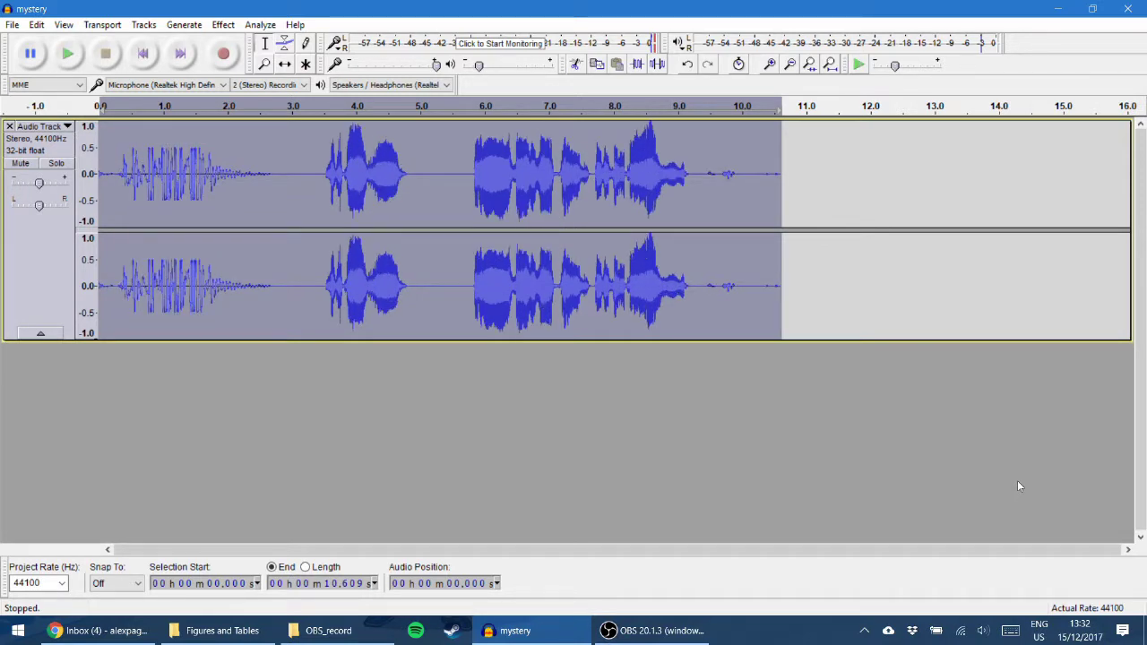
key(ctrl+z)
key(ctrl+y)
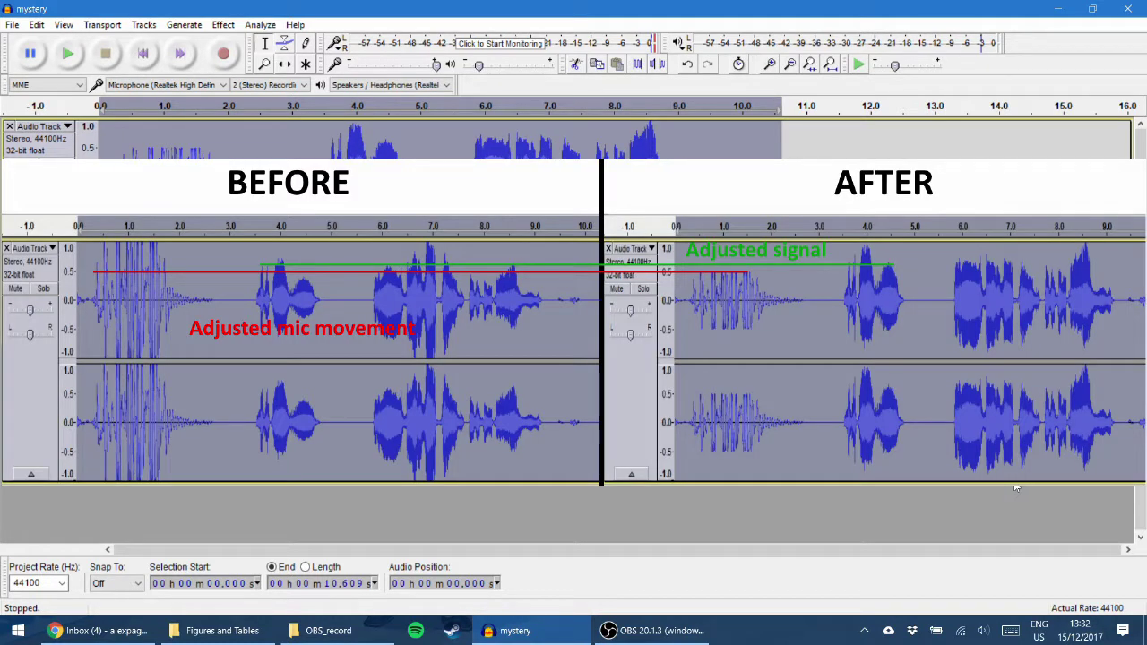
click(67, 56)
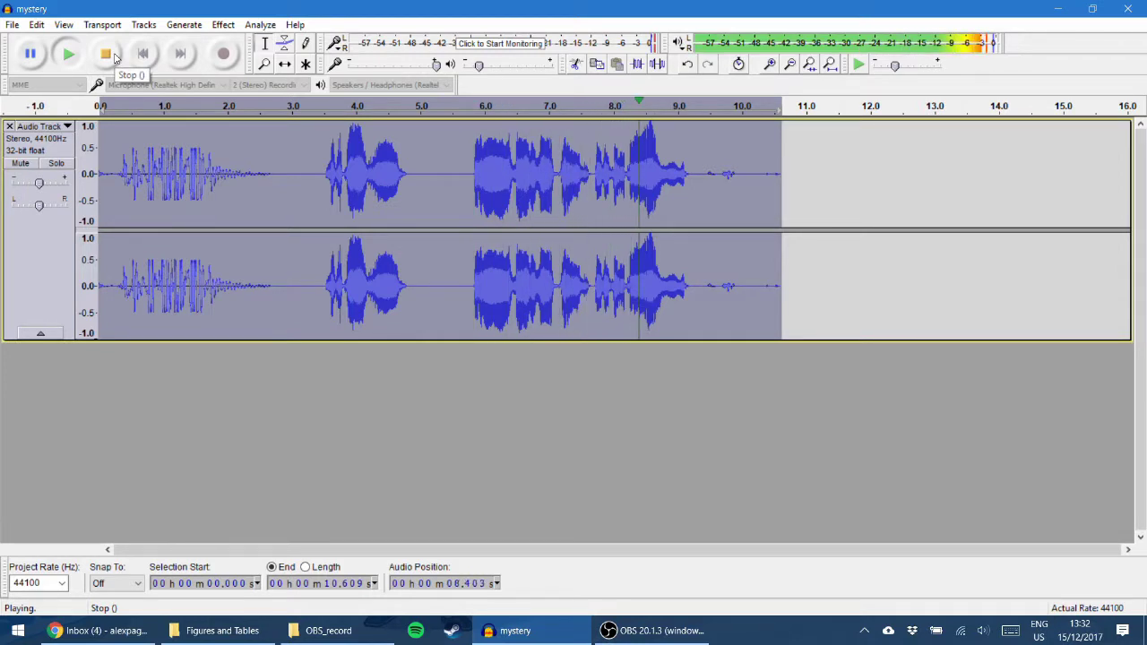
click(106, 54)
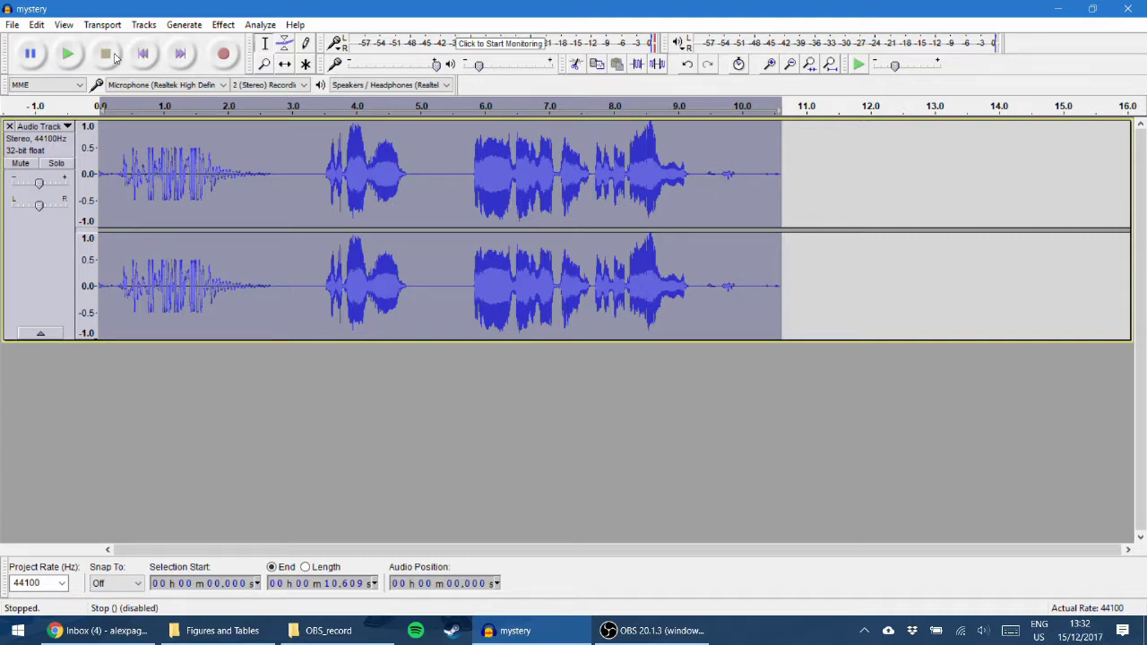
click(310, 166)
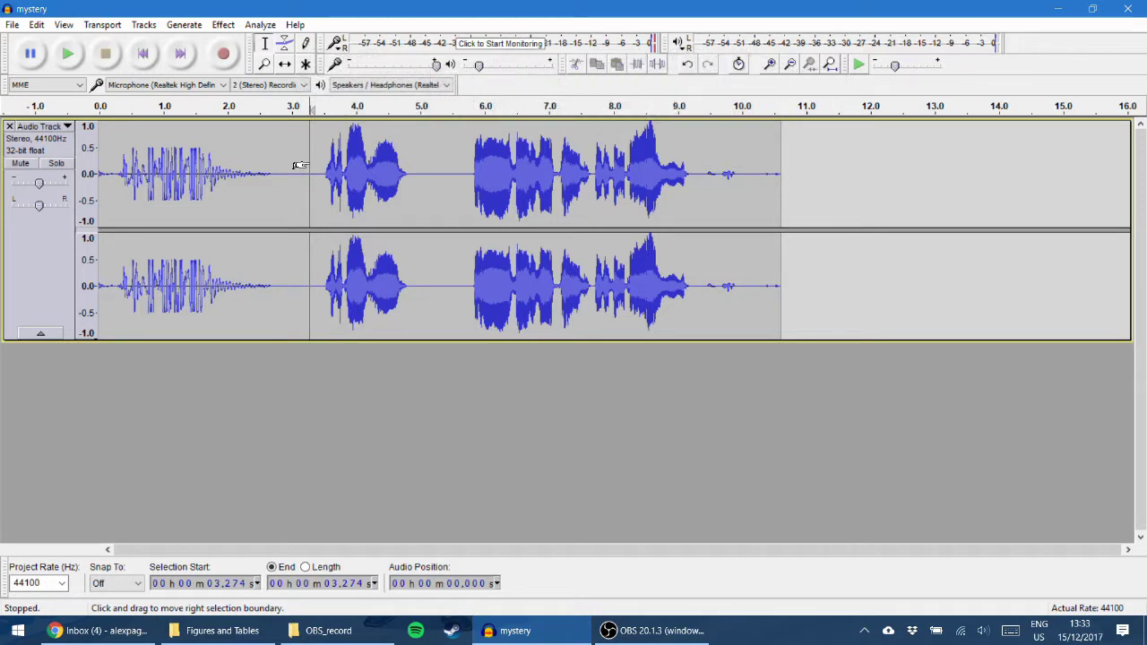
click(74, 54)
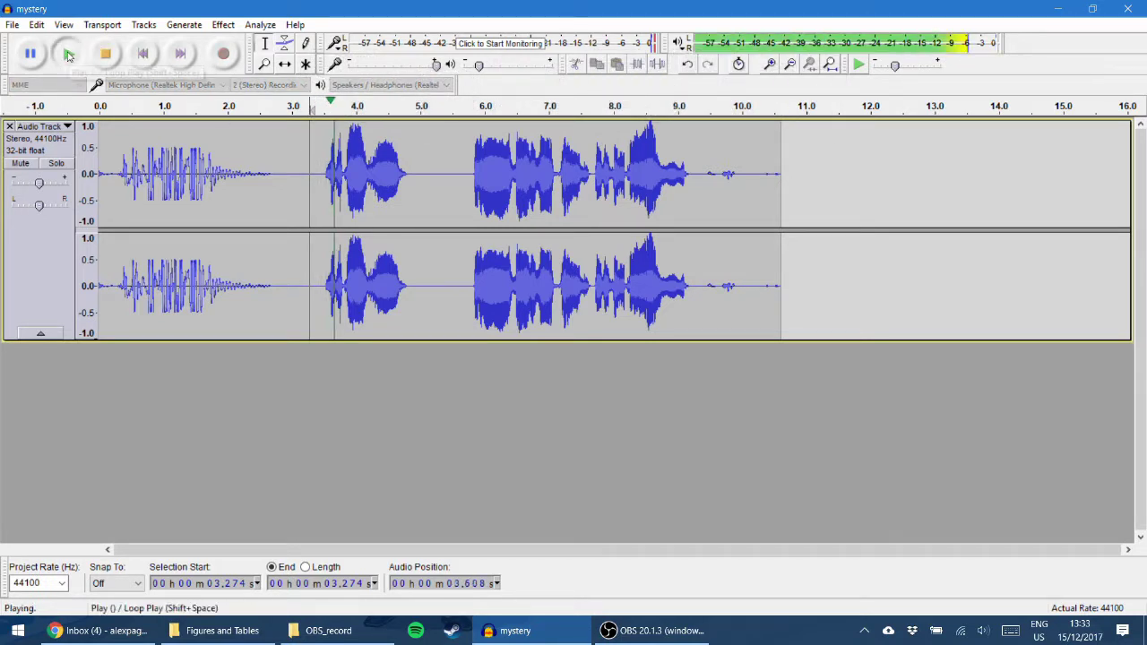
click(105, 55)
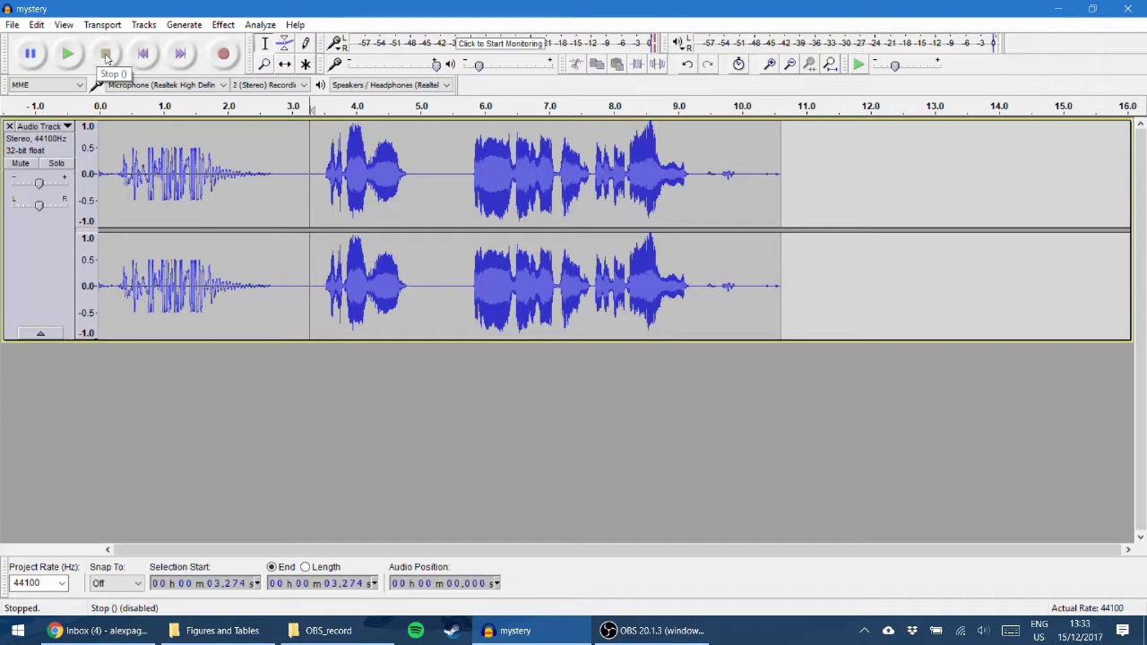
click(592, 150)
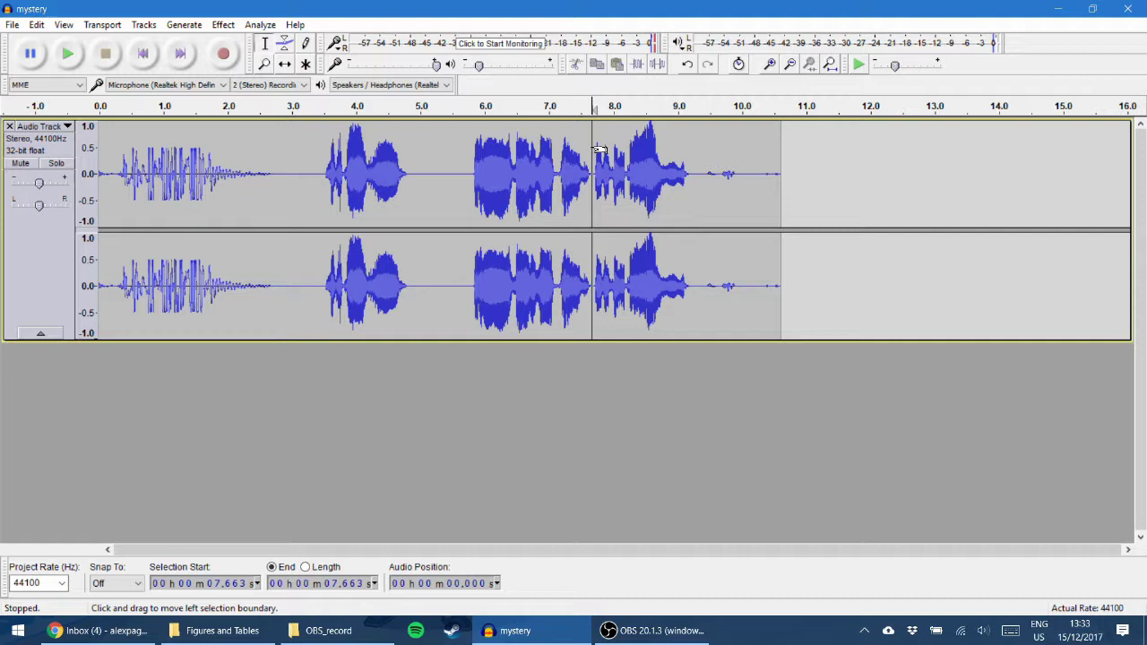
click(67, 54)
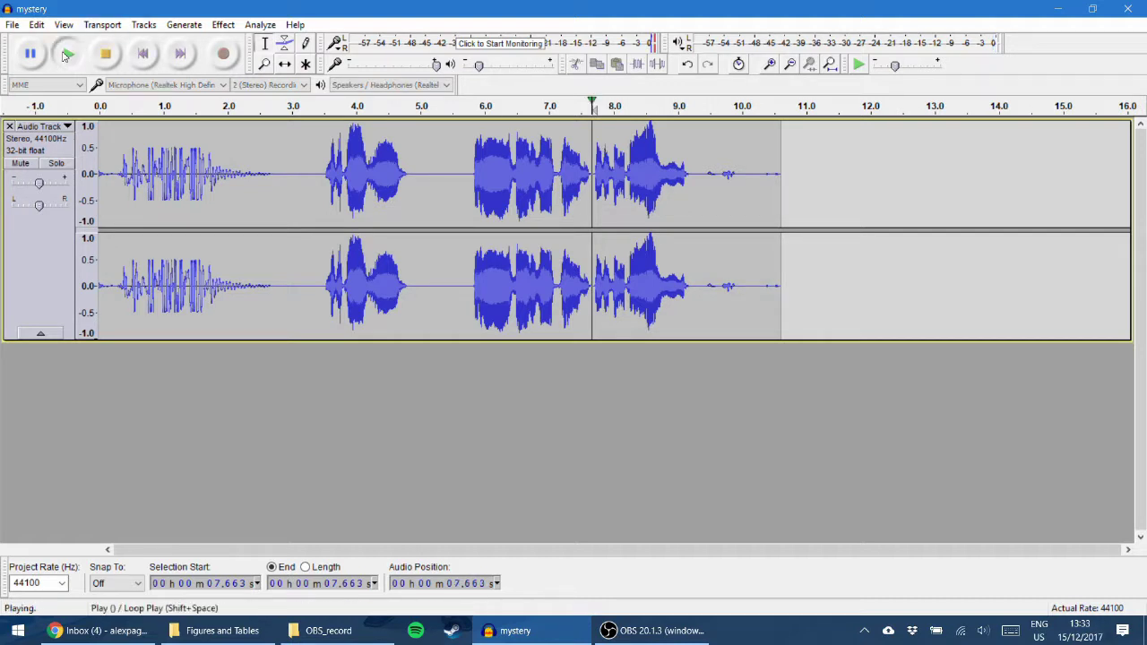
click(67, 54)
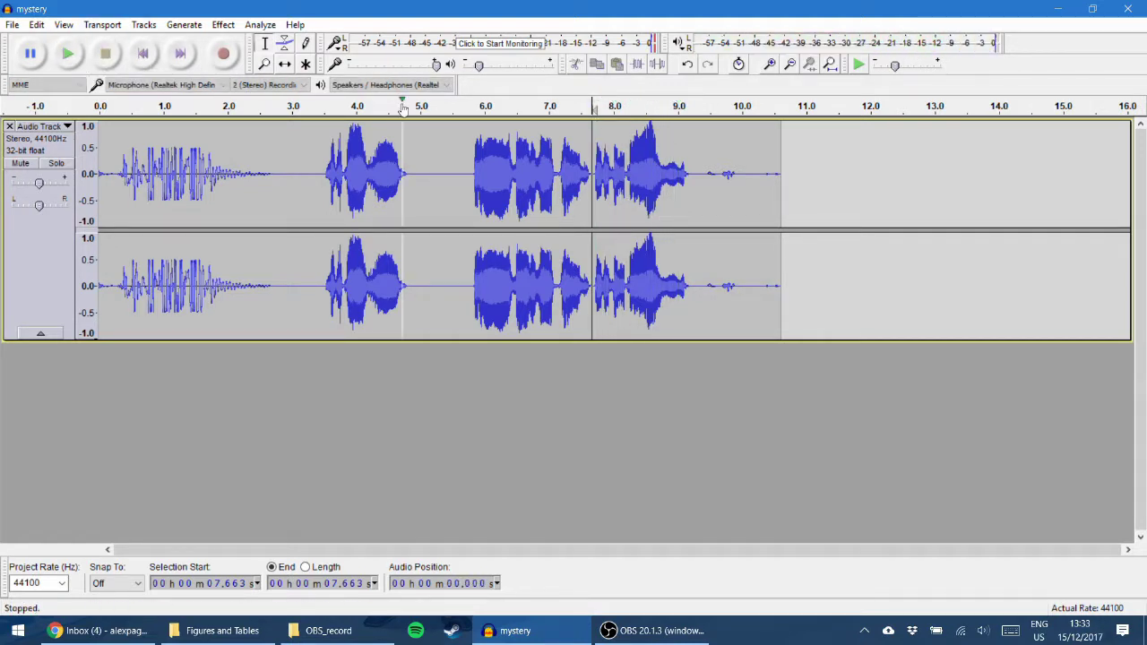
click(631, 153)
scroll(679, 153, up, 2)
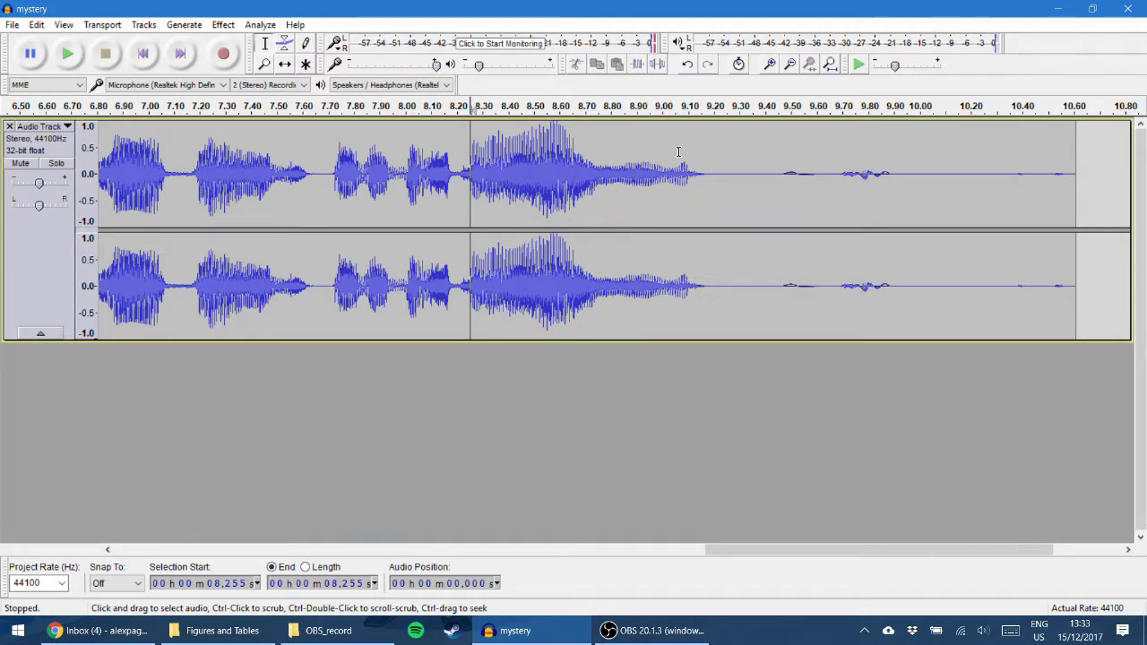
scroll(468, 157, up, 1)
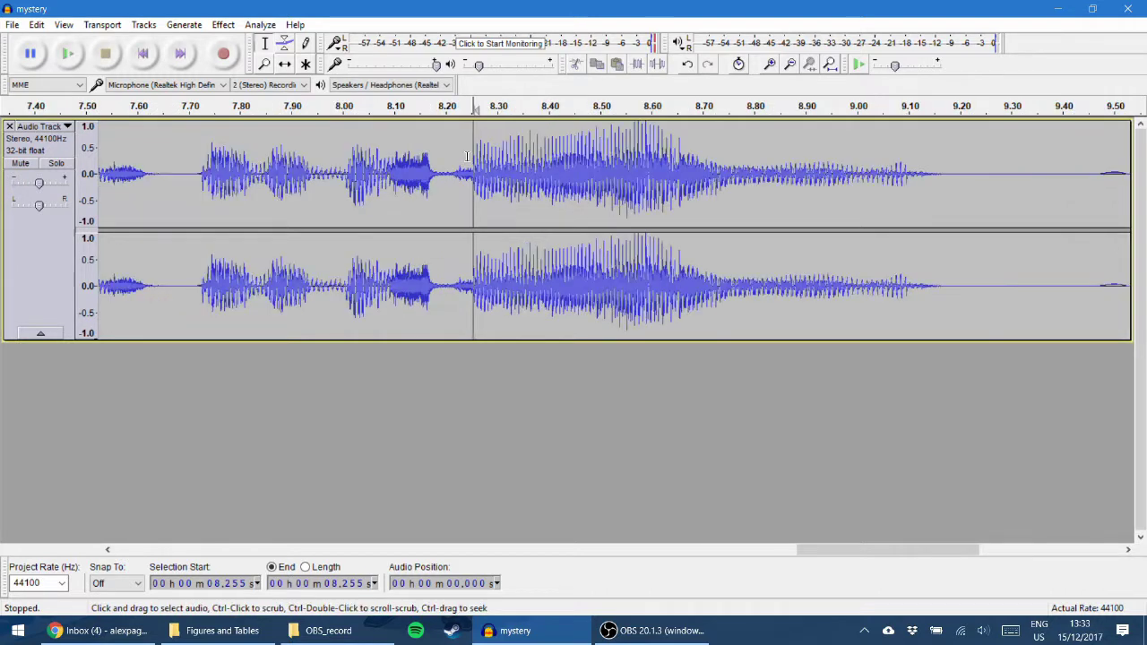
drag(966, 169, 446, 161)
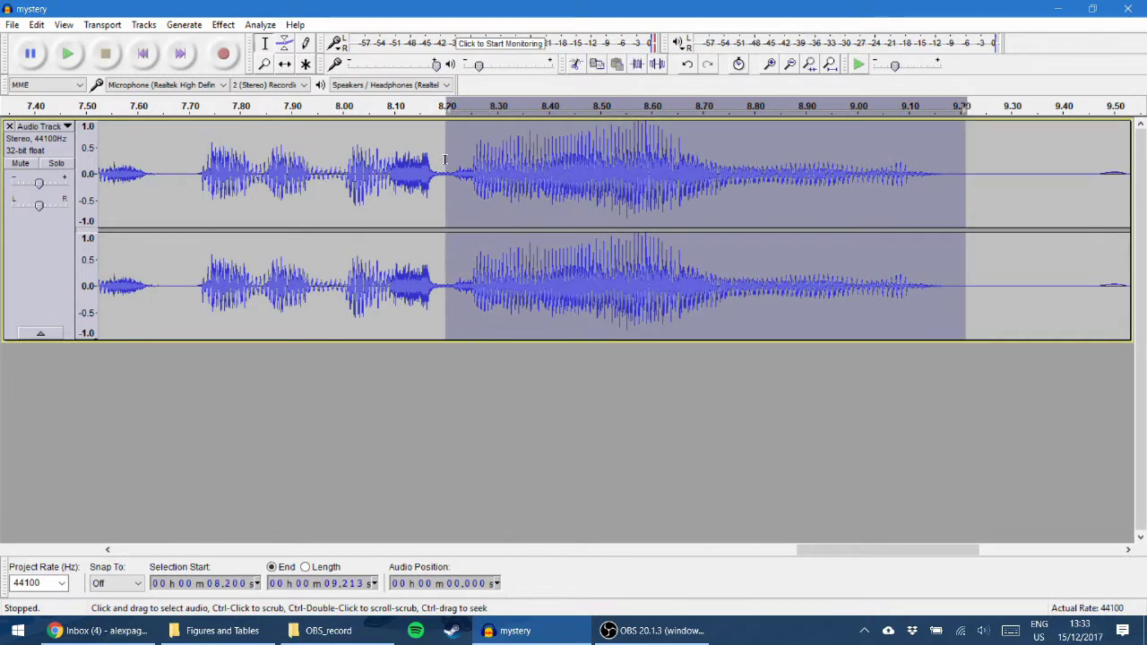
click(68, 54)
click(106, 54)
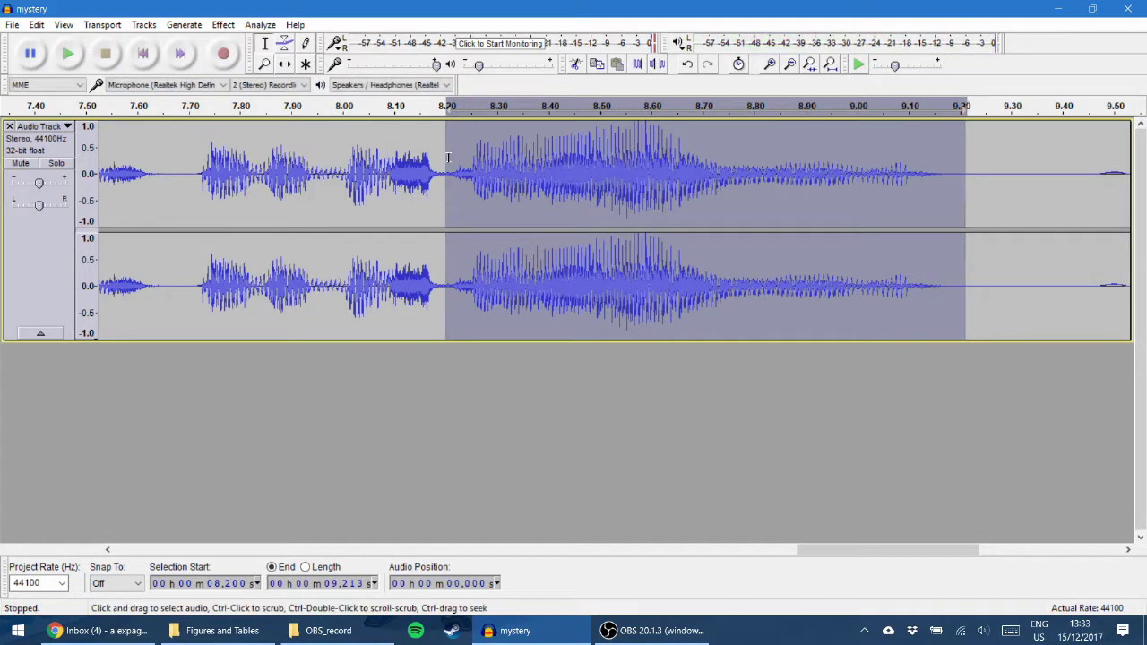
drag(448, 158, 390, 159)
click(68, 53)
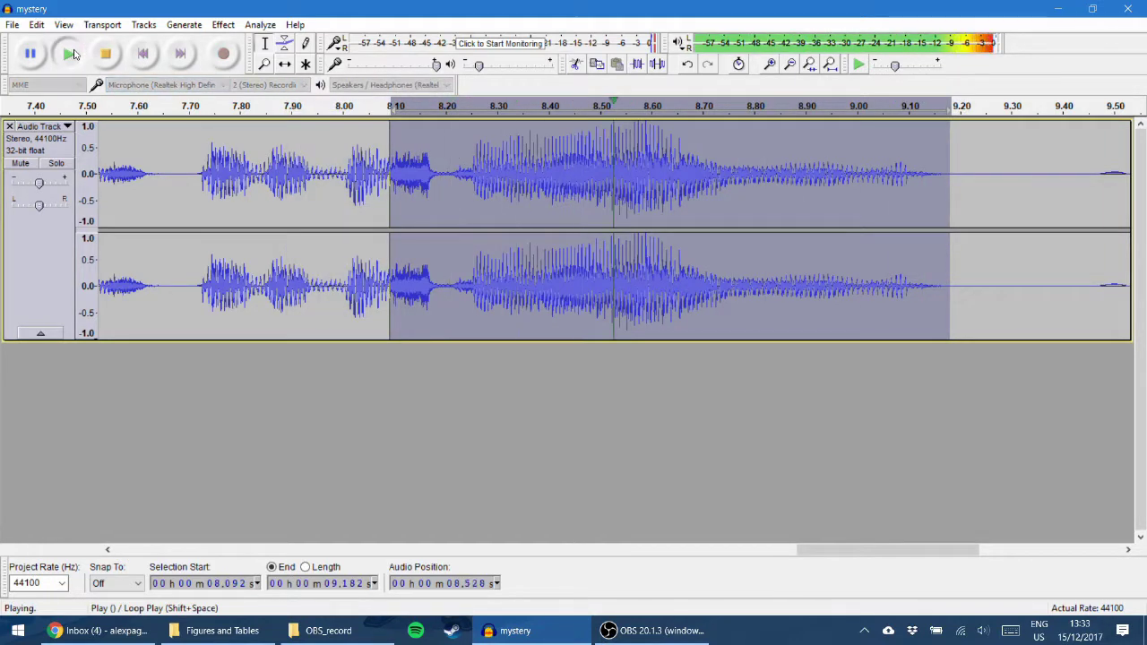
click(103, 56)
ctrl+scroll(502, 226, down, 3)
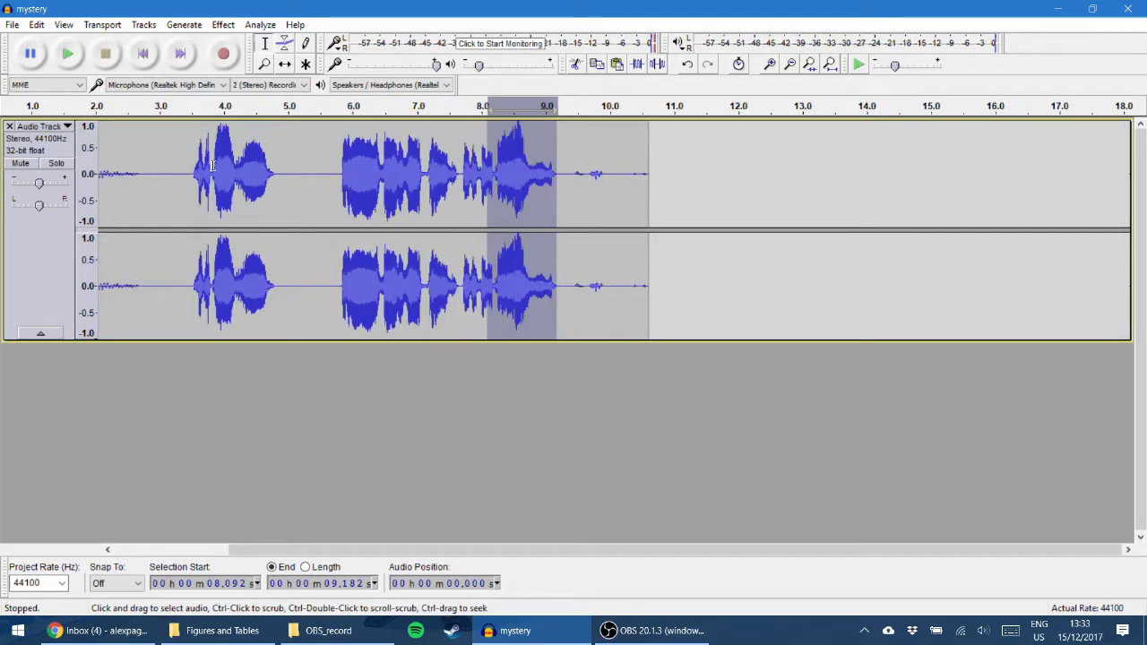
click(212, 170)
ctrl+scroll(249, 183, up, 2)
scroll(249, 183, down, 1)
scroll(260, 179, up, 1)
key(space)
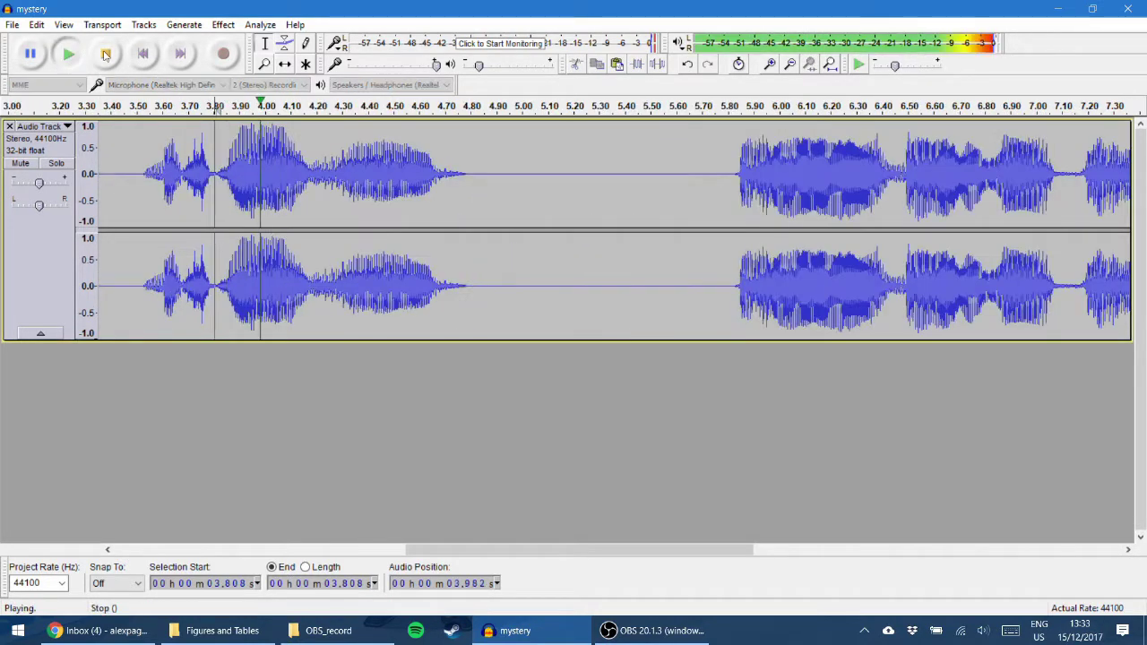
drag(182, 170, 477, 158)
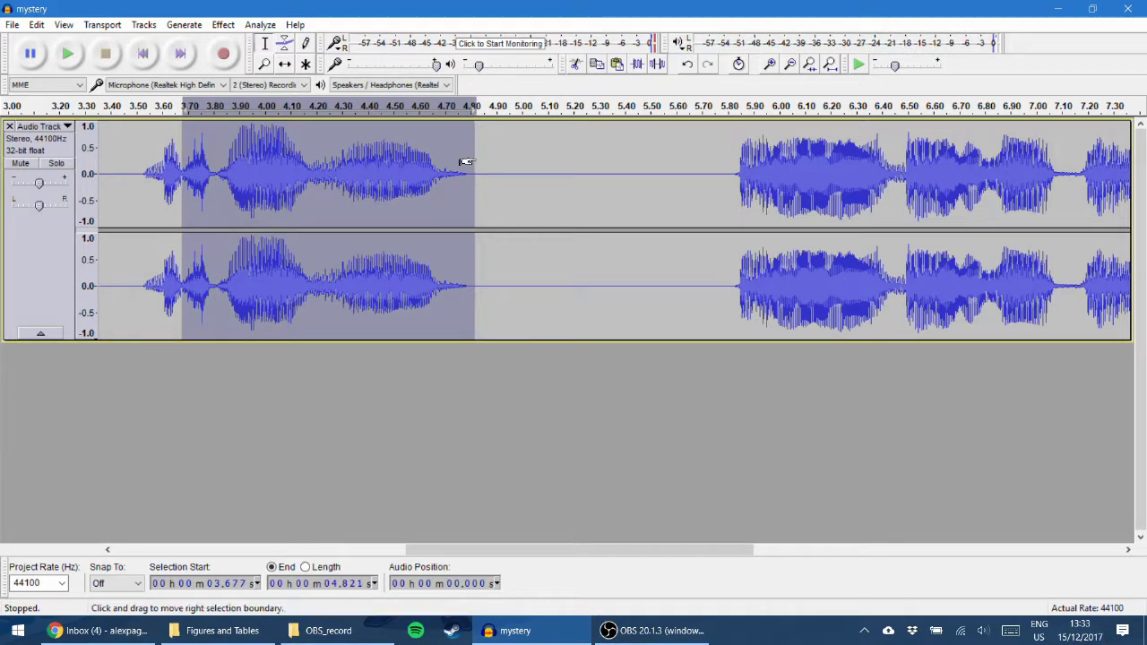
key(Delete)
key(ctrl+v)
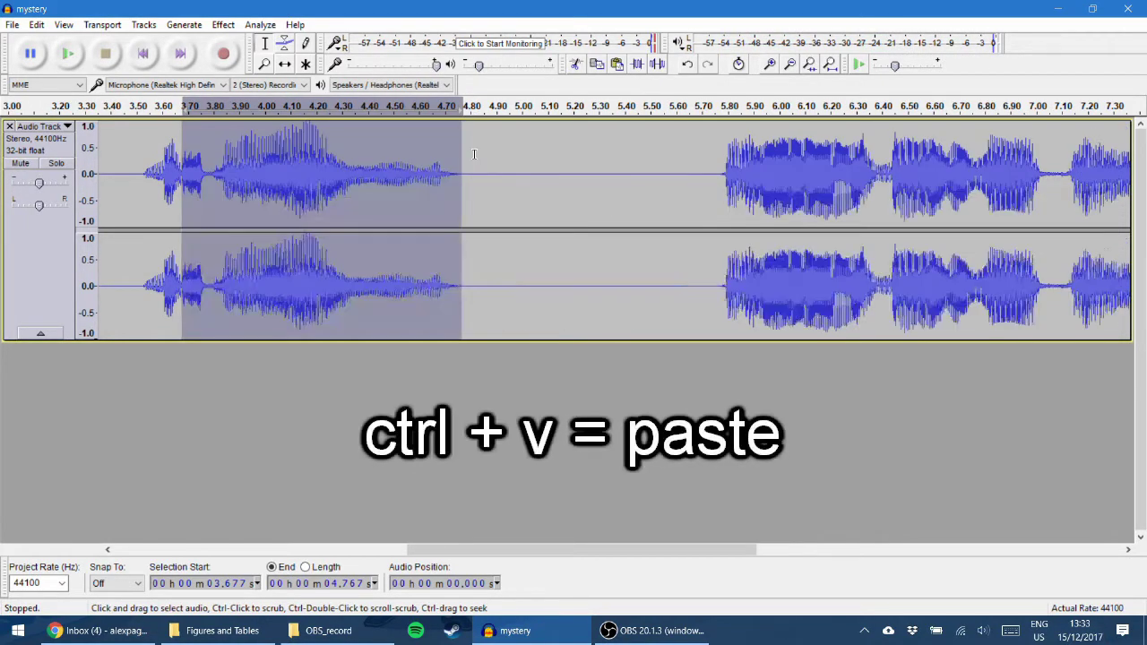
click(112, 180)
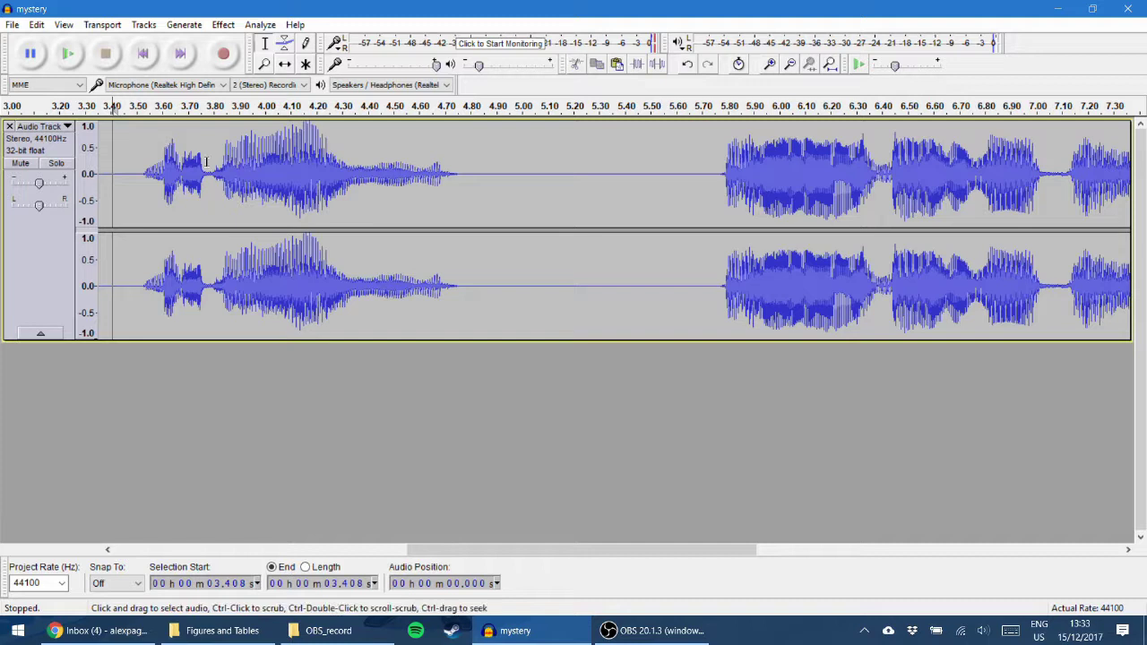
click(77, 55)
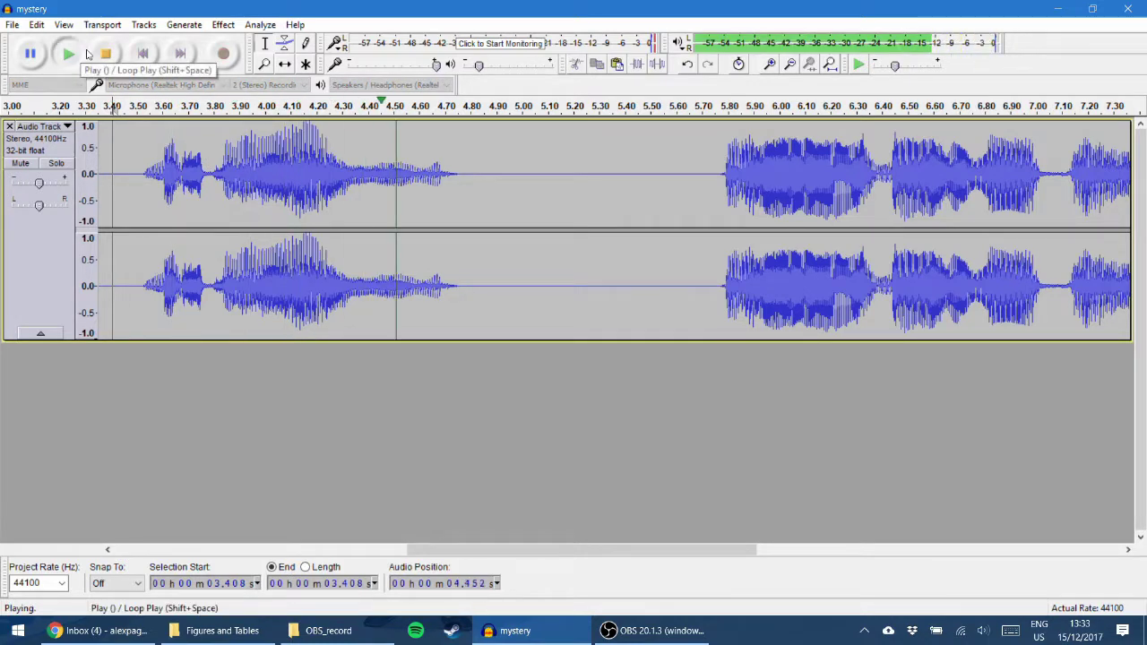
key(space)
key(ctrl+3)
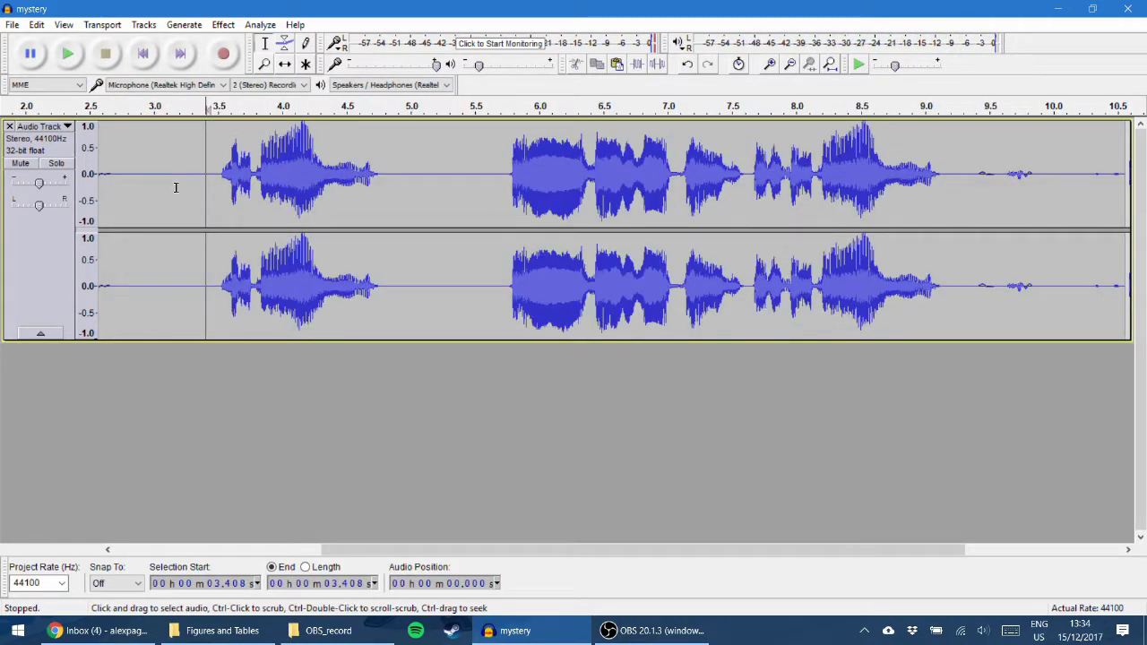
Zoom in on the clip join near 3.65 s and select the tiny range 3.669–3.685 s.
scroll(175, 187, up, 1)
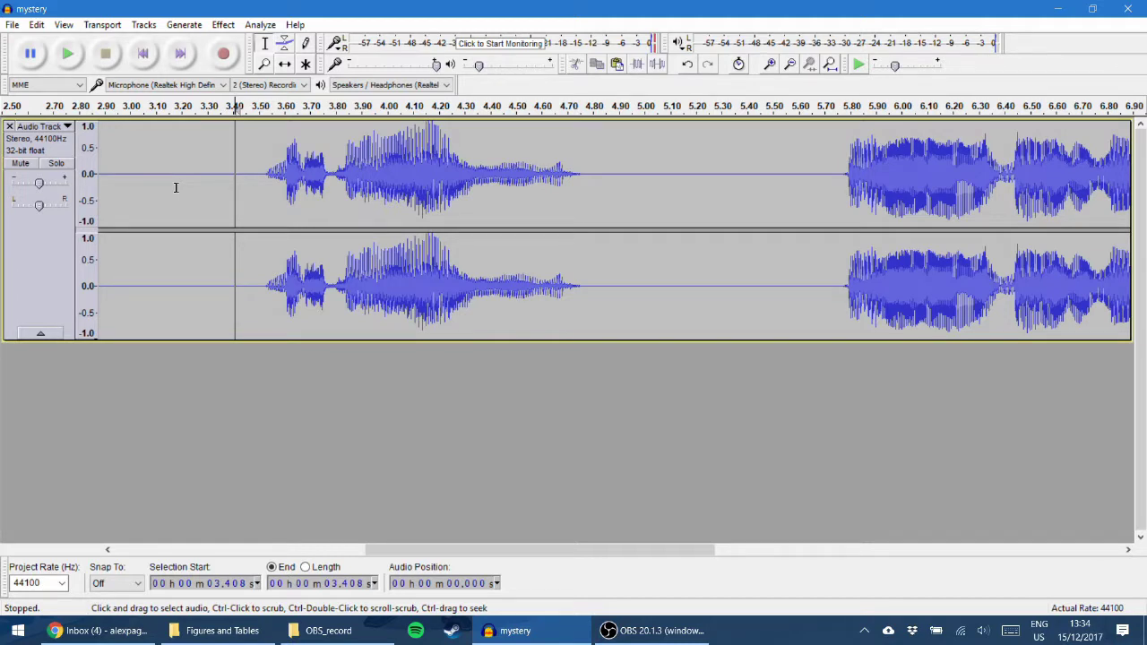
click(295, 188)
scroll(297, 189, up, 2)
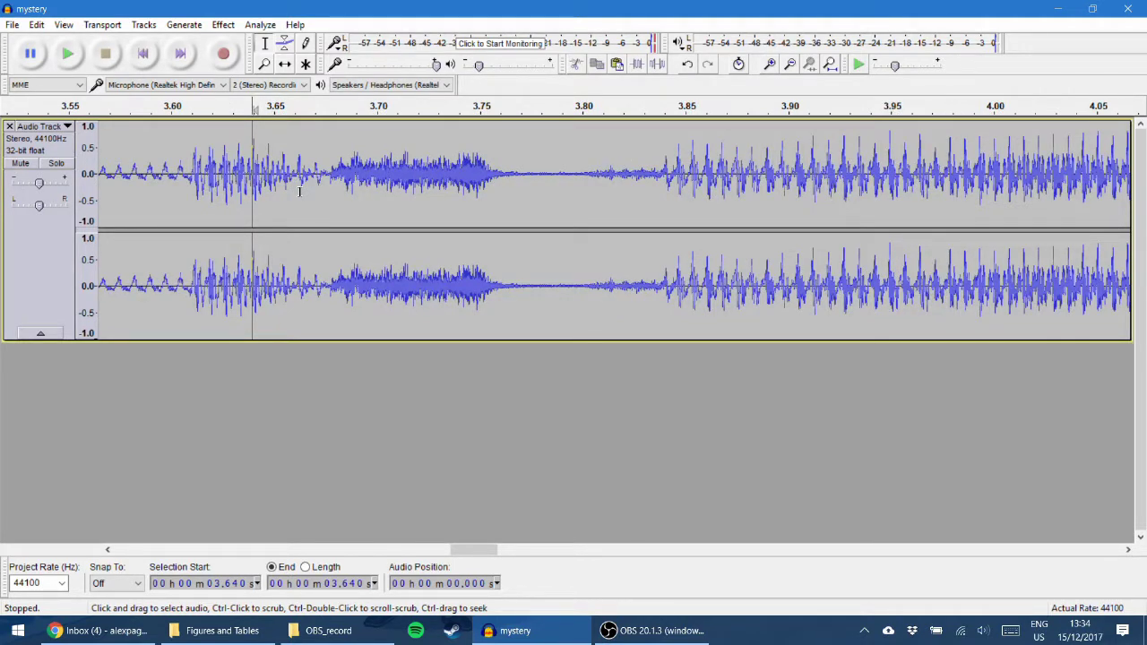
drag(346, 166, 312, 164)
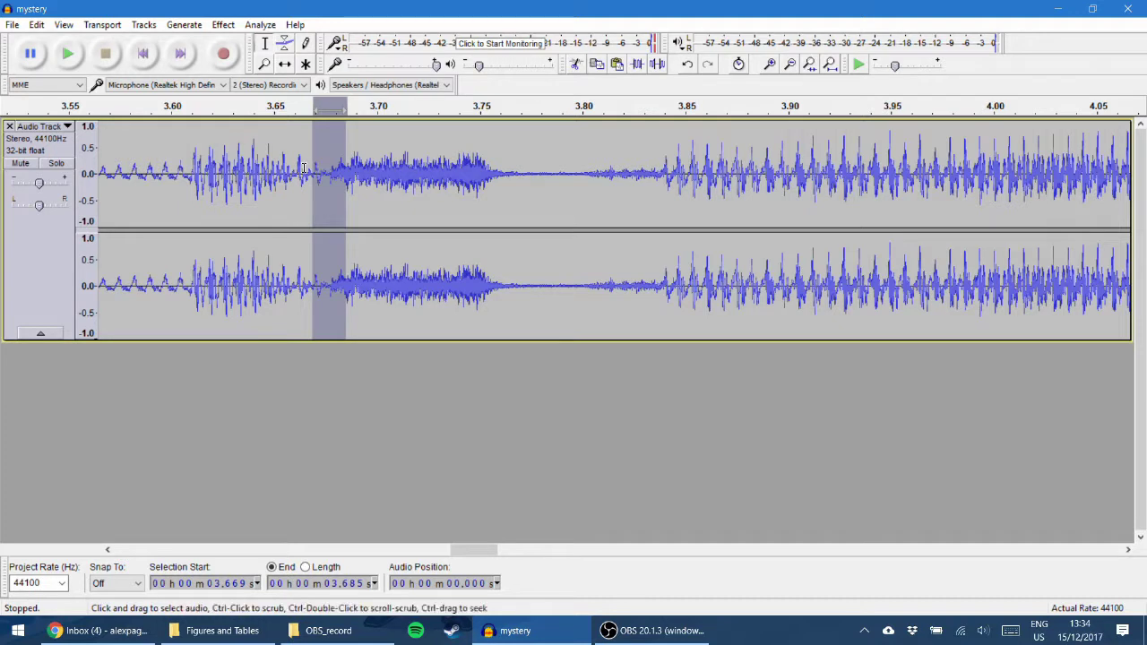
Apply Crossfade Clips to the selected 3.67 s join and zoom back out.
click(223, 25)
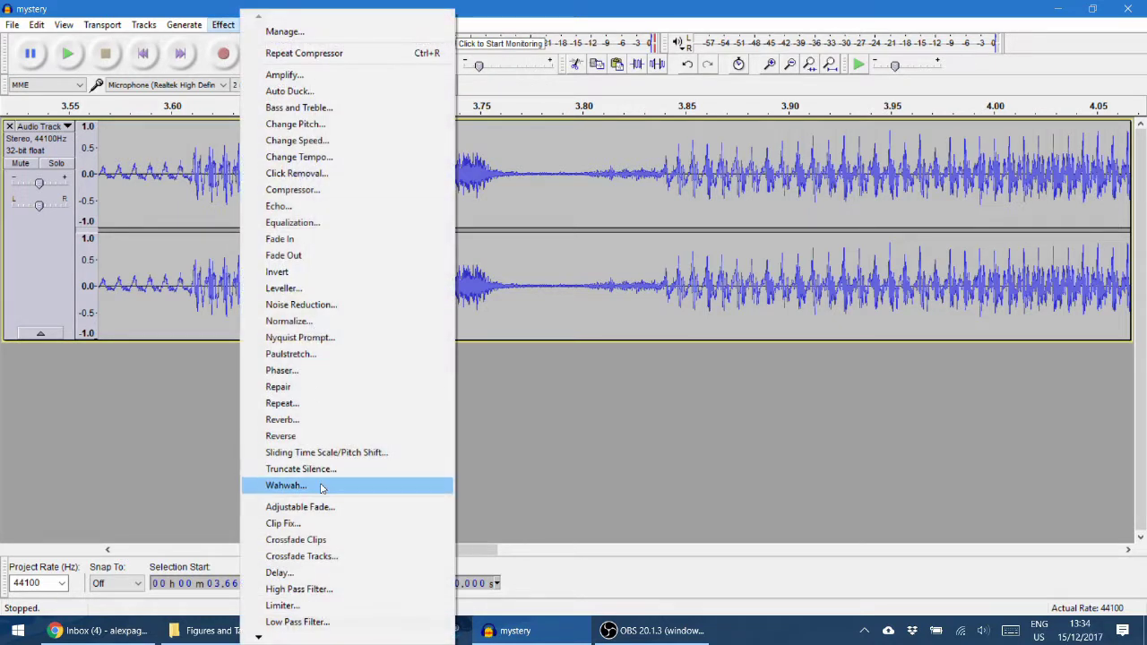
click(297, 539)
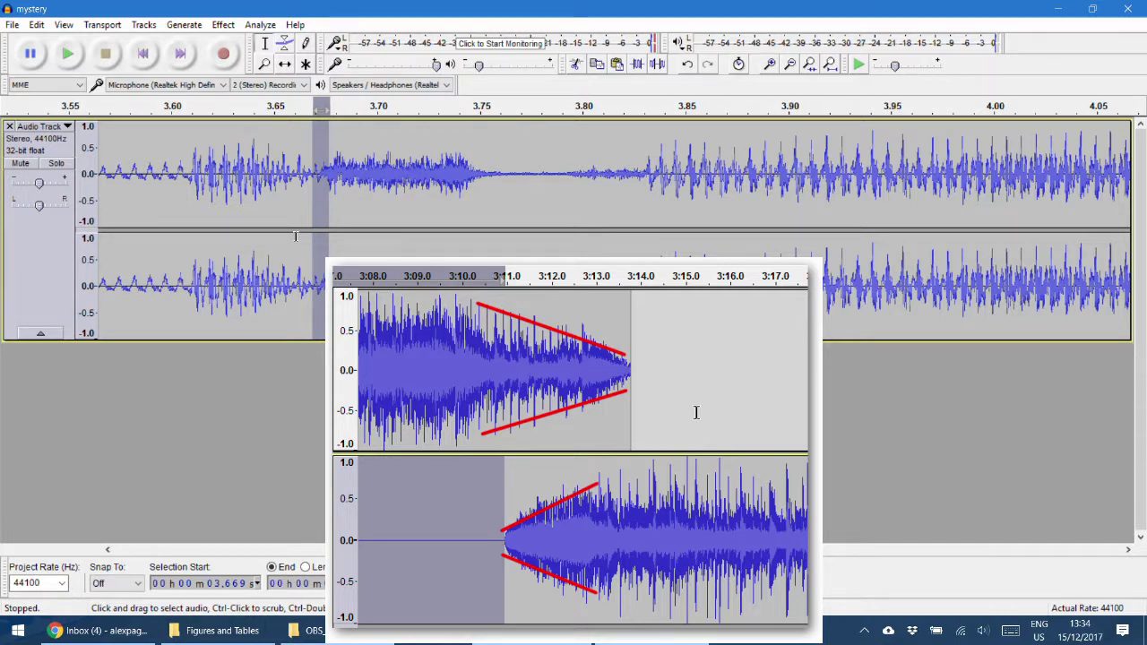
key(ctrl+3)
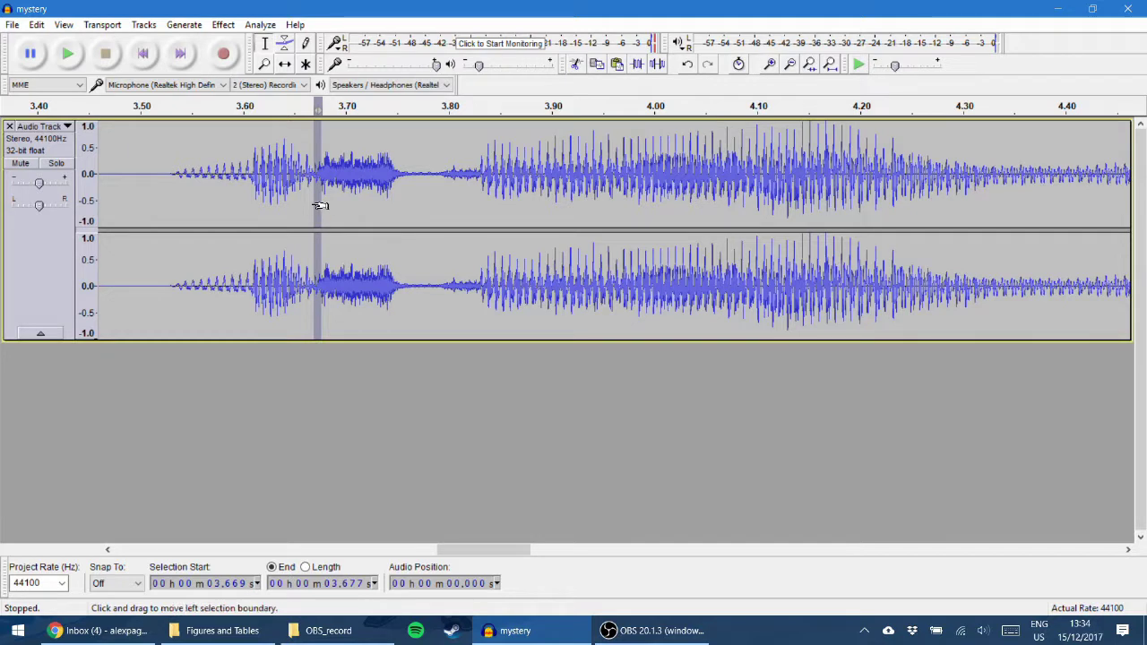
click(154, 168)
click(67, 53)
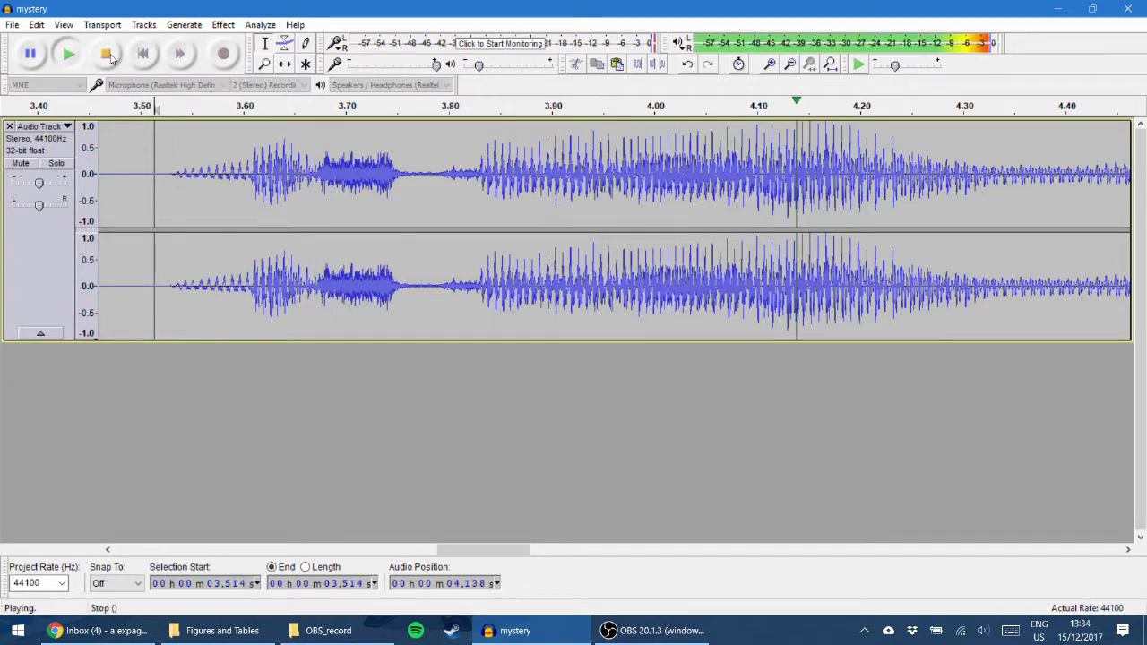
key(ctrl+3)
key(ctrl+3)
key(ctrl+3)
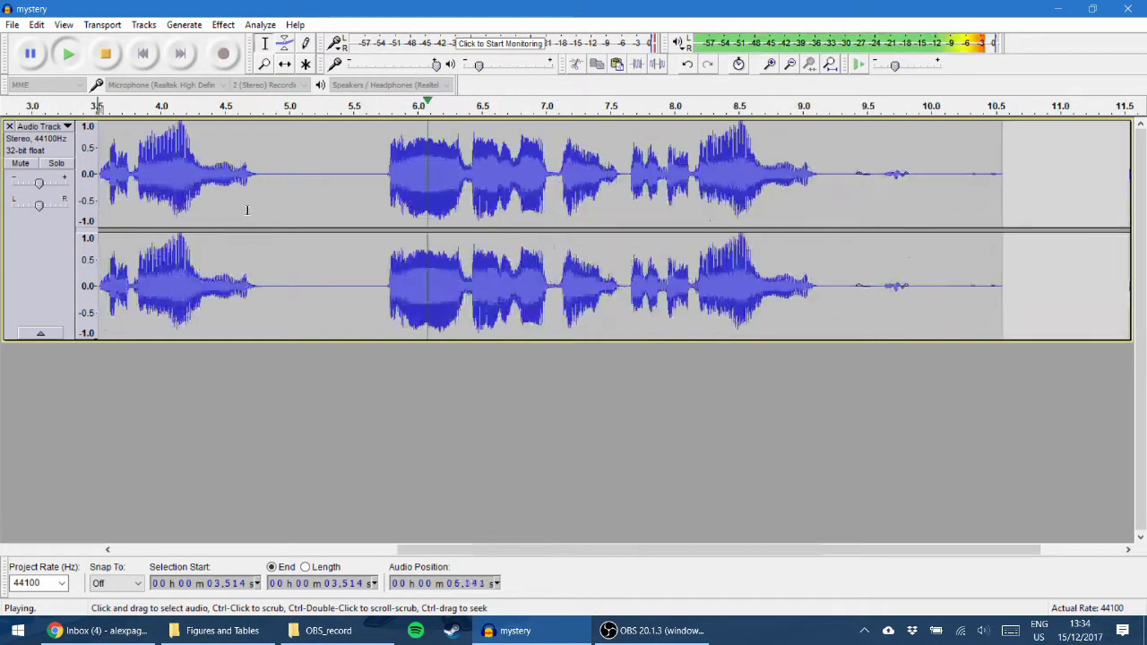
key(ctrl+3)
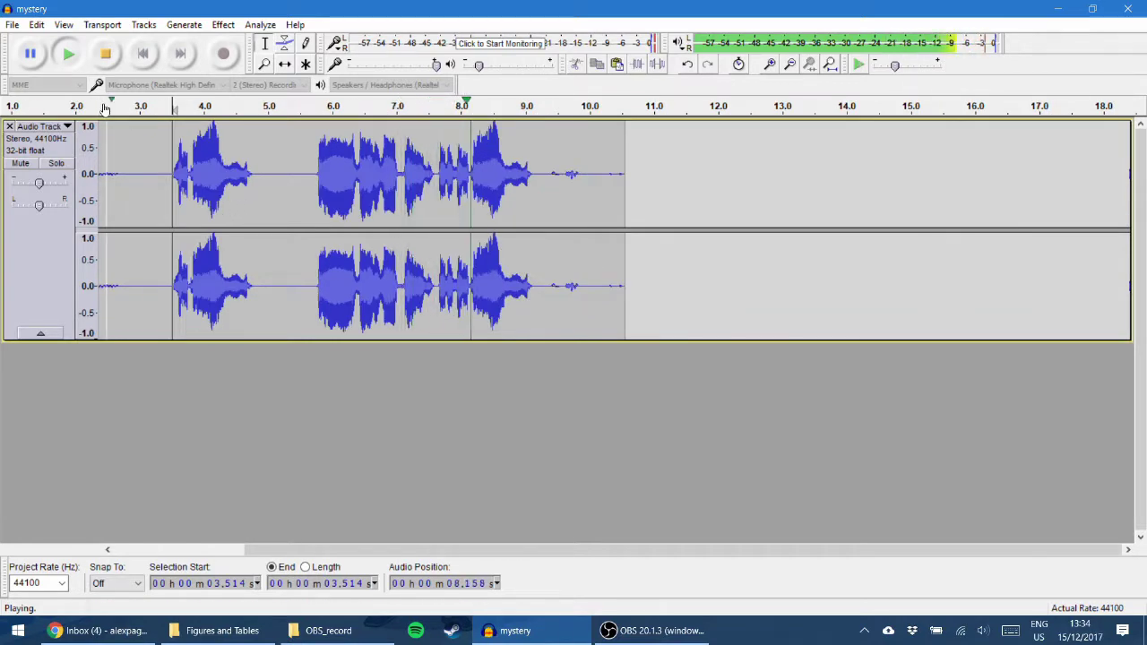
key(space)
click(153, 174)
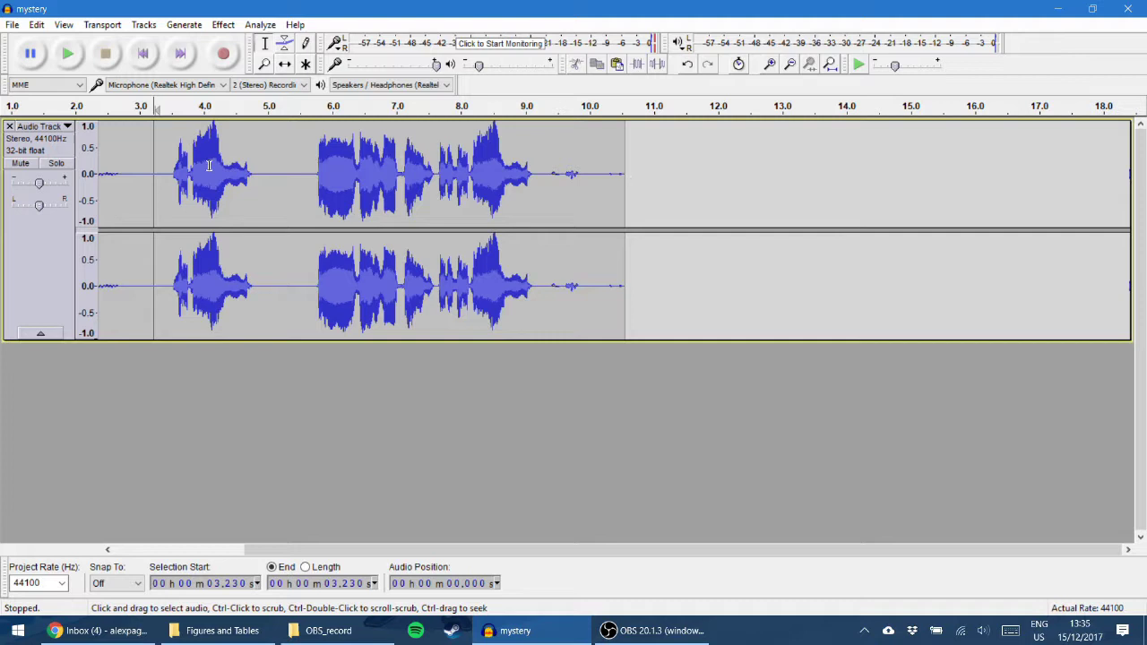
click(169, 172)
ctrl+scroll(179, 172, up, 1)
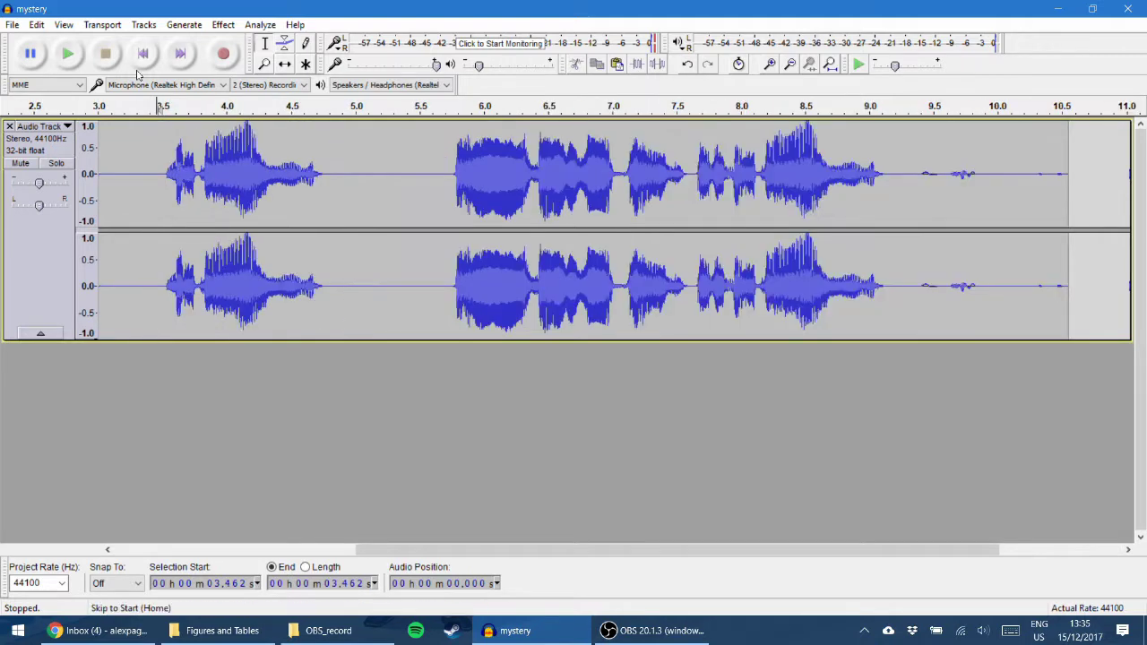
click(67, 54)
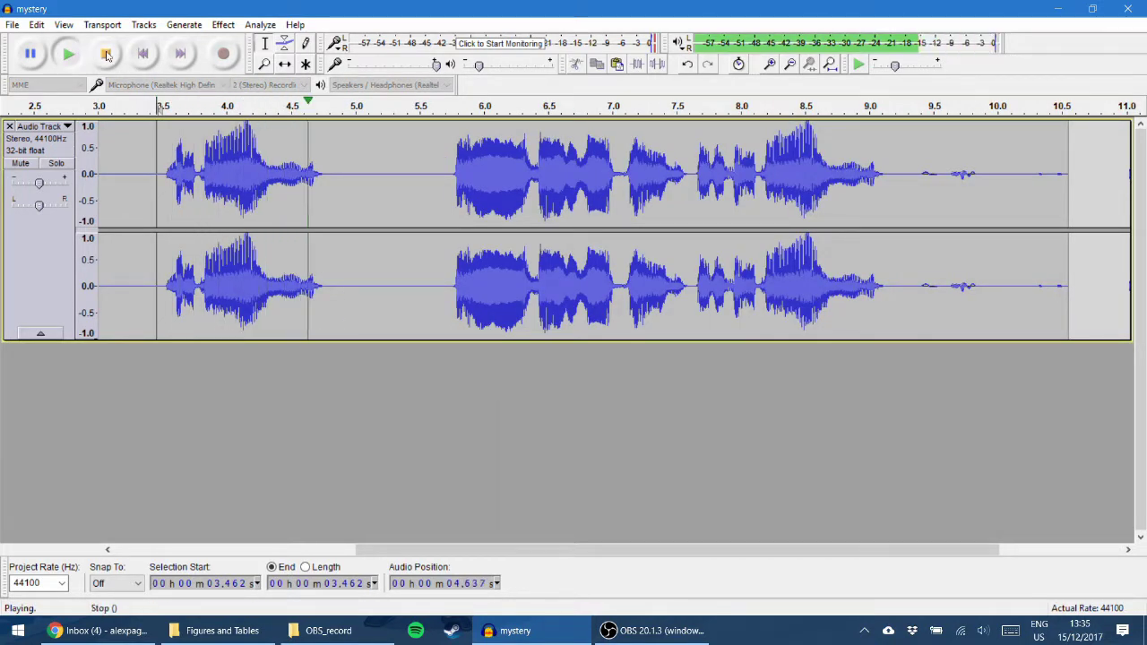
click(106, 54)
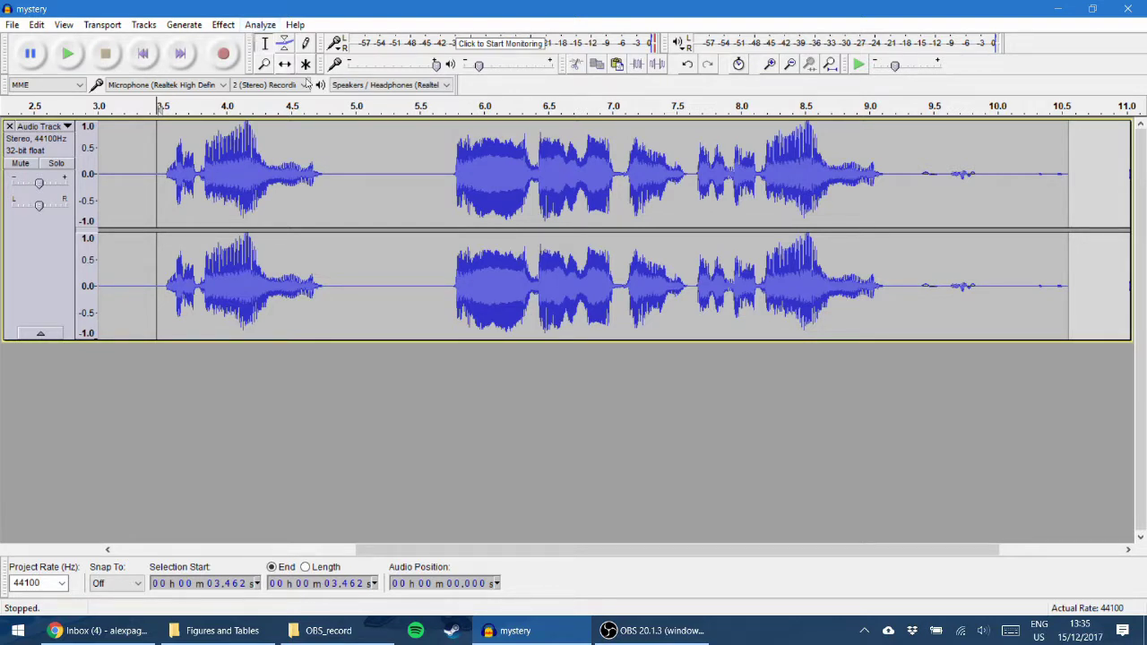
ctrl+scroll(484, 166, down, 1)
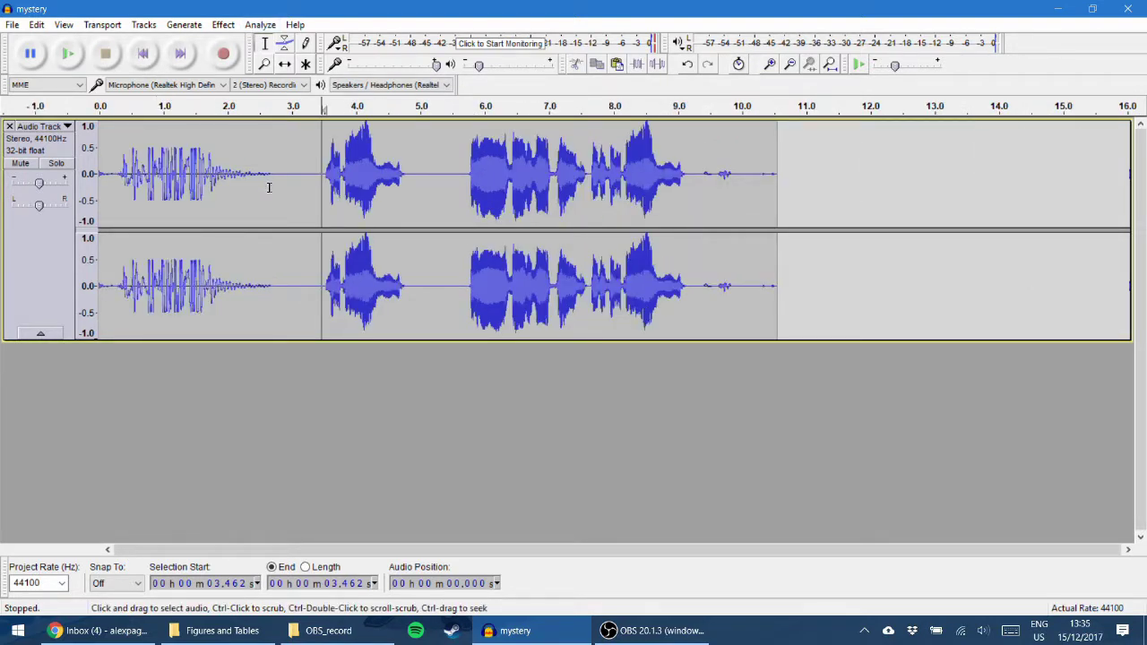
ctrl+scroll(268, 185, down, 1)
Delete the first clip and the quiet tail from 6.18 to 7.55 s.
double_click(199, 166)
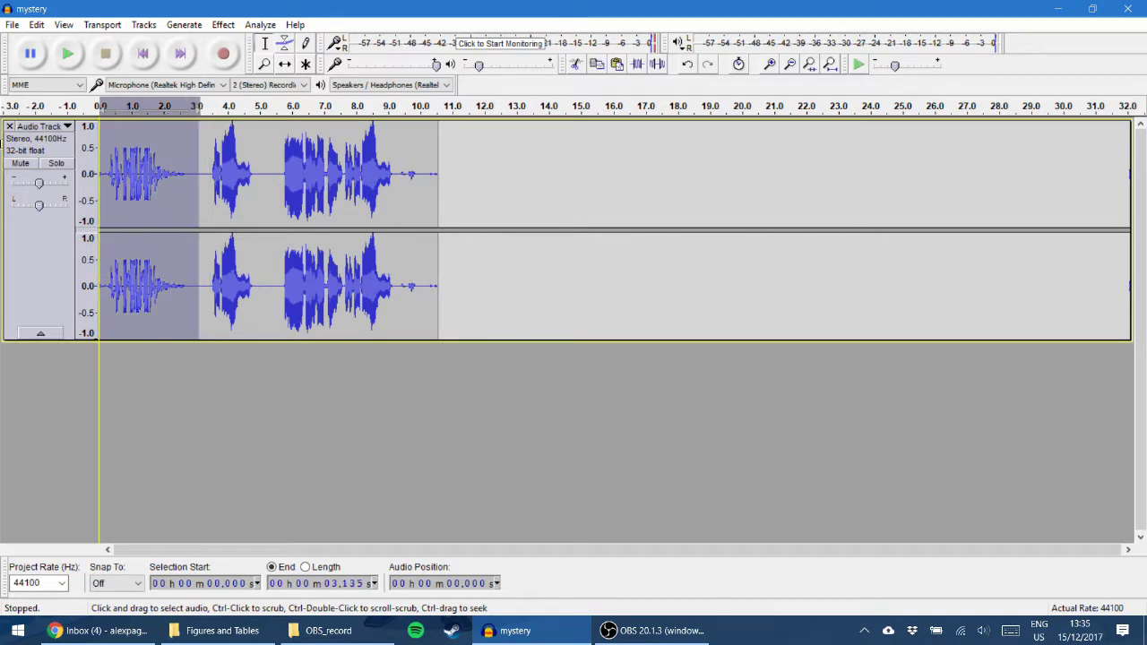
key(Delete)
click(298, 166)
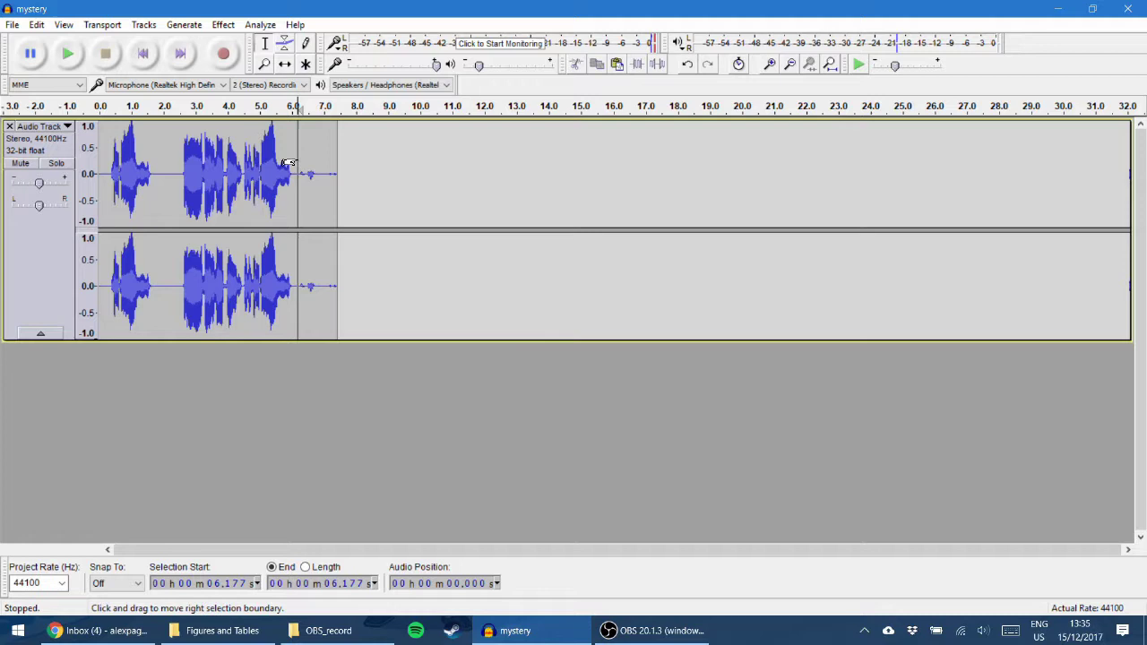
drag(300, 166, 341, 162)
key(Delete)
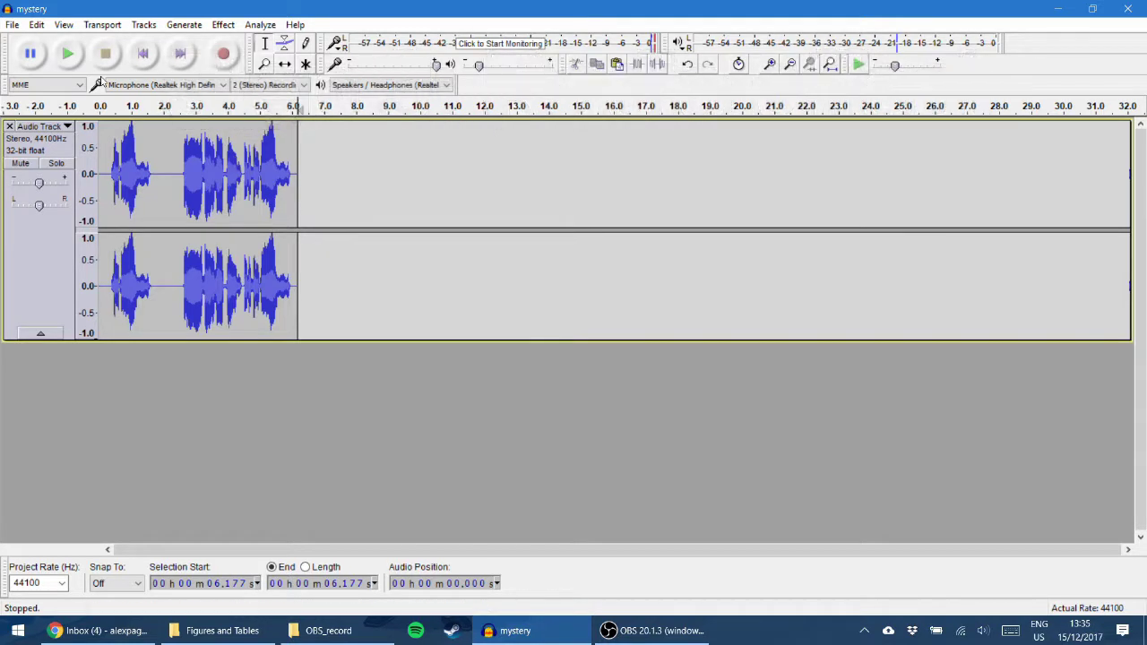
Browse the Equalization preset curves such as AM Radio, then cancel without applying.
click(224, 24)
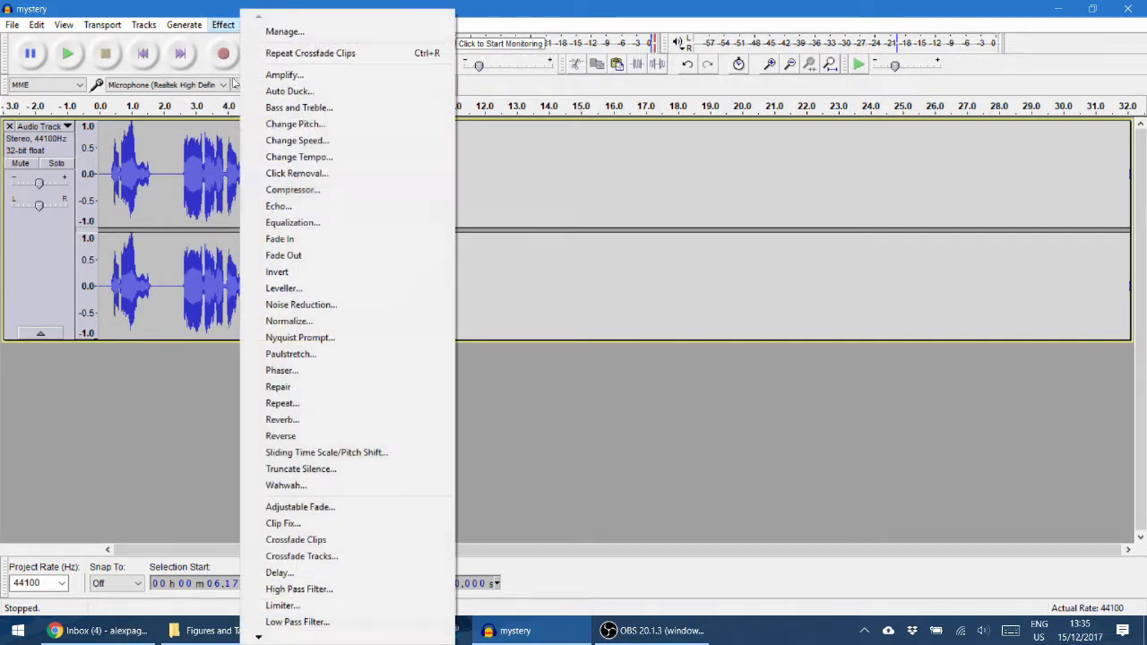
click(285, 223)
click(538, 405)
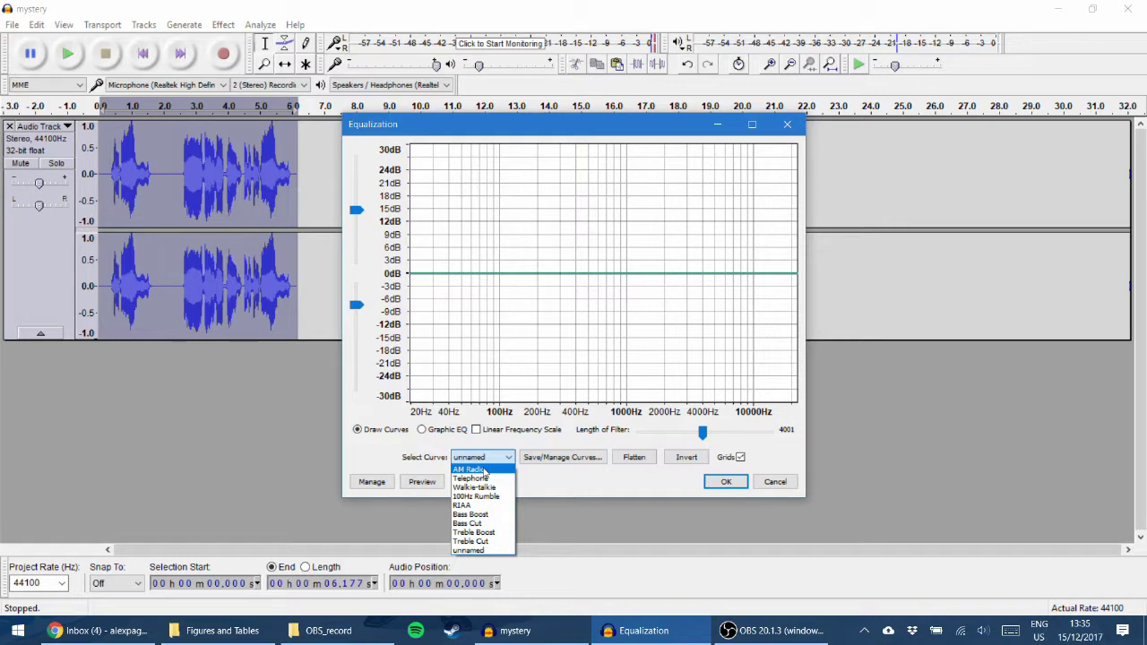
click(776, 482)
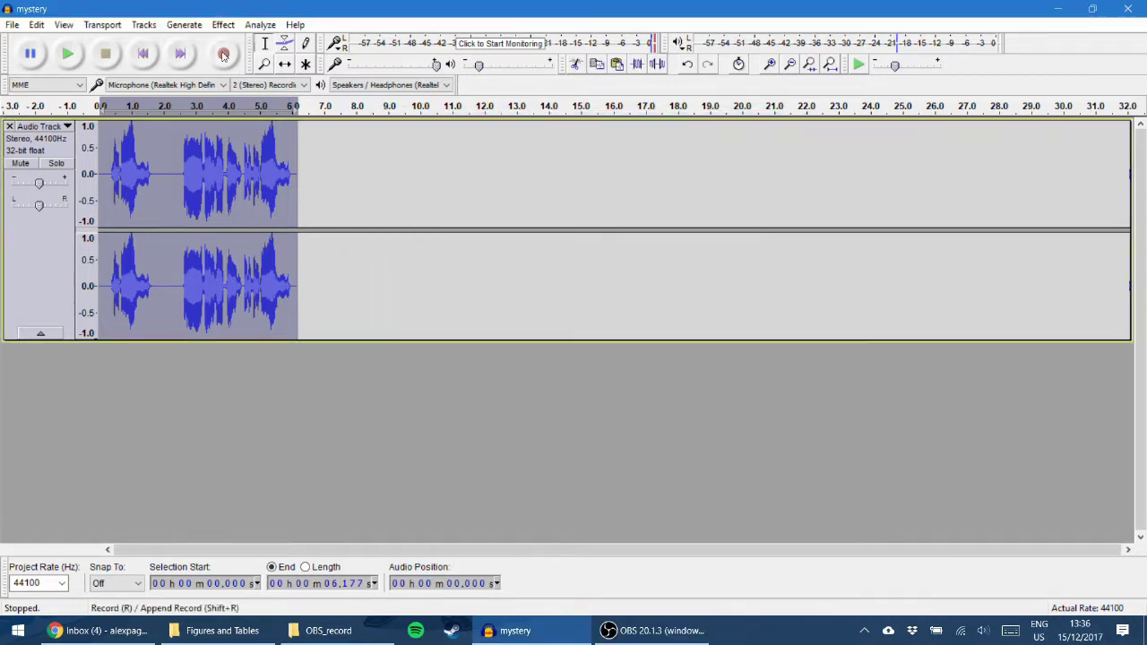
Apply a High Pass Filter with 12 dB rolloff and 1000 Hz cutoff.
click(223, 24)
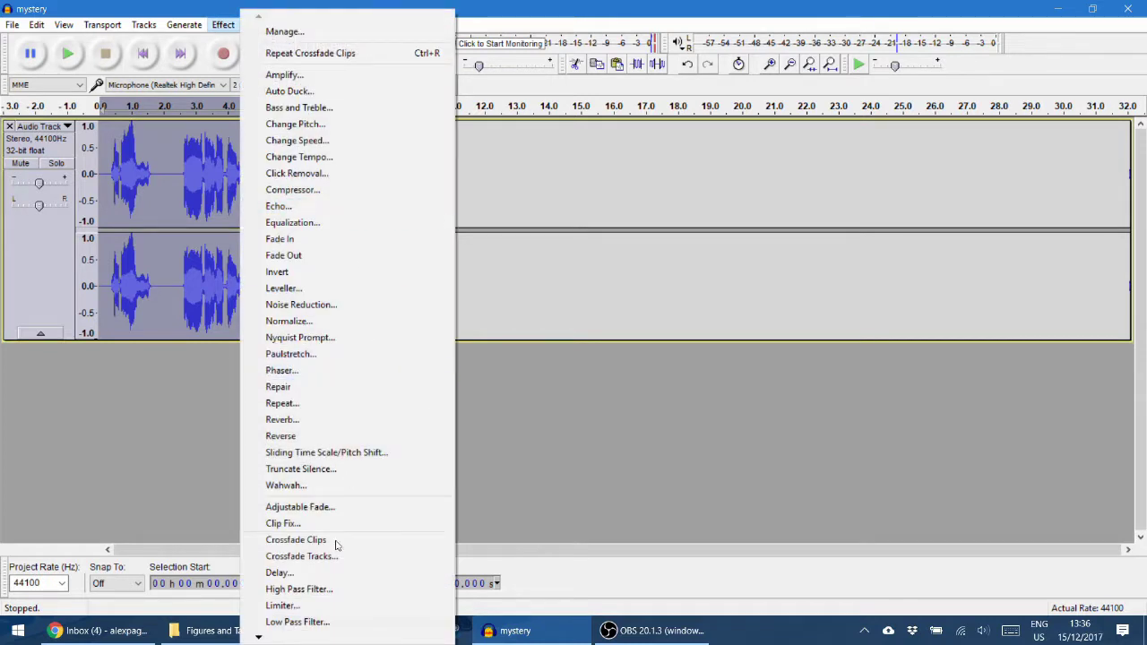
click(323, 588)
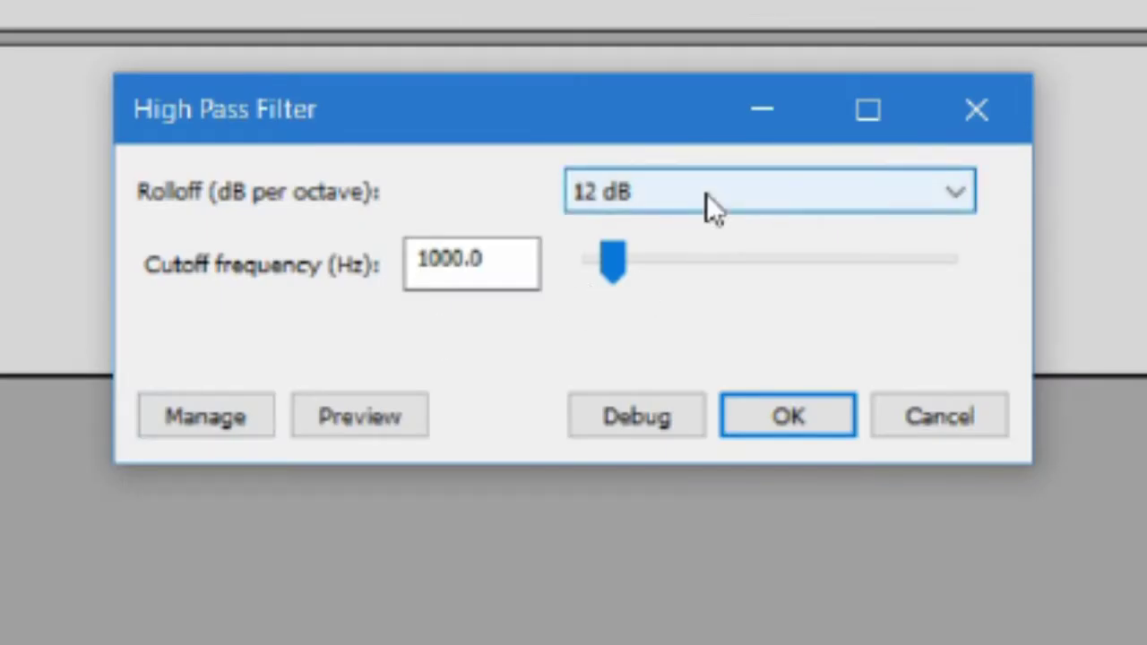
click(616, 282)
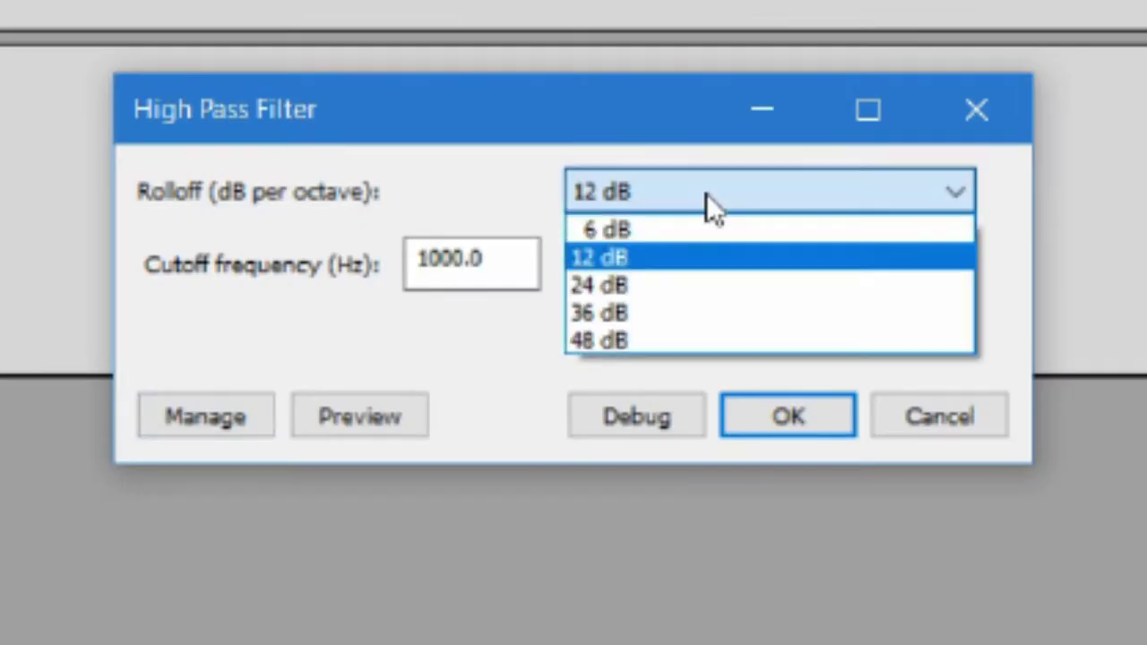
click(686, 248)
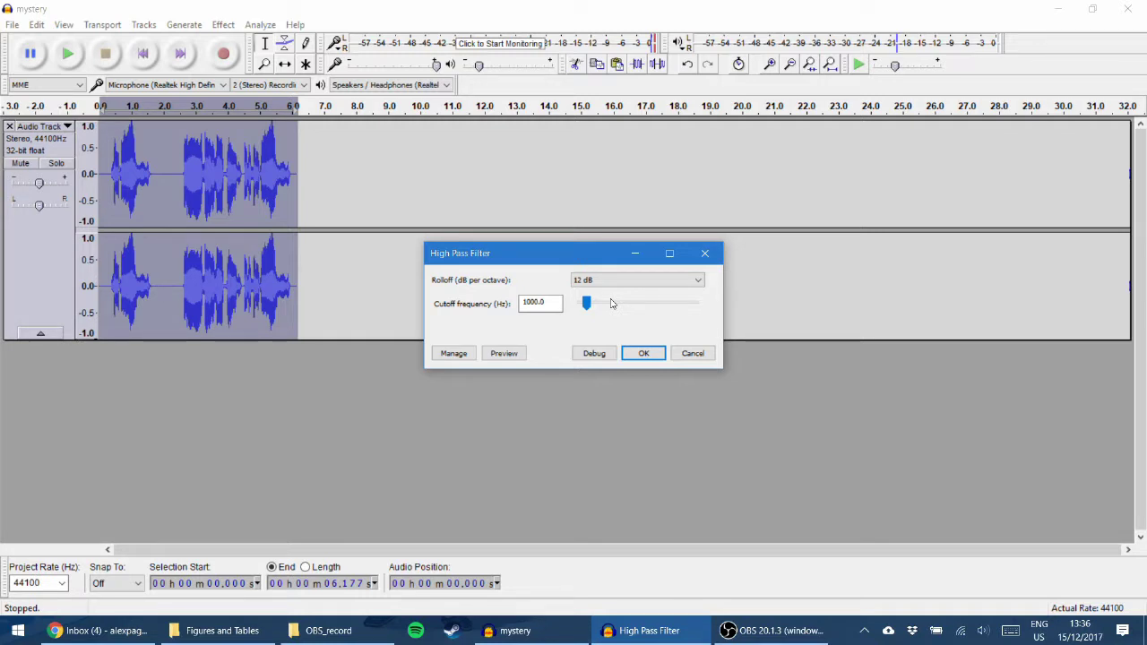
click(635, 352)
click(109, 130)
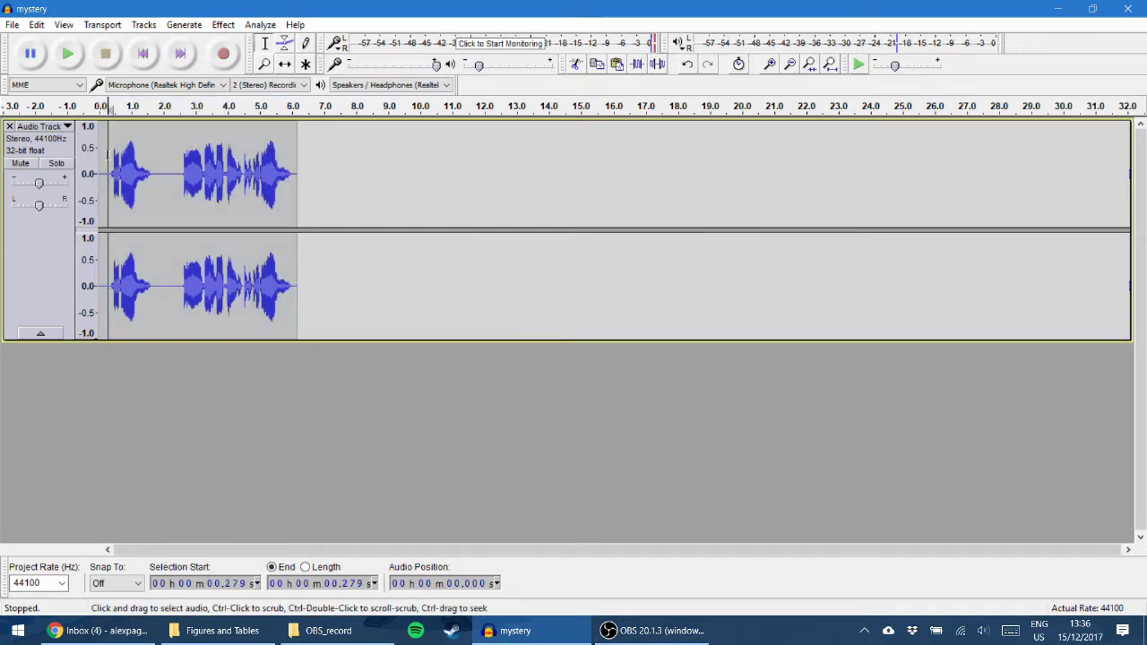
click(64, 60)
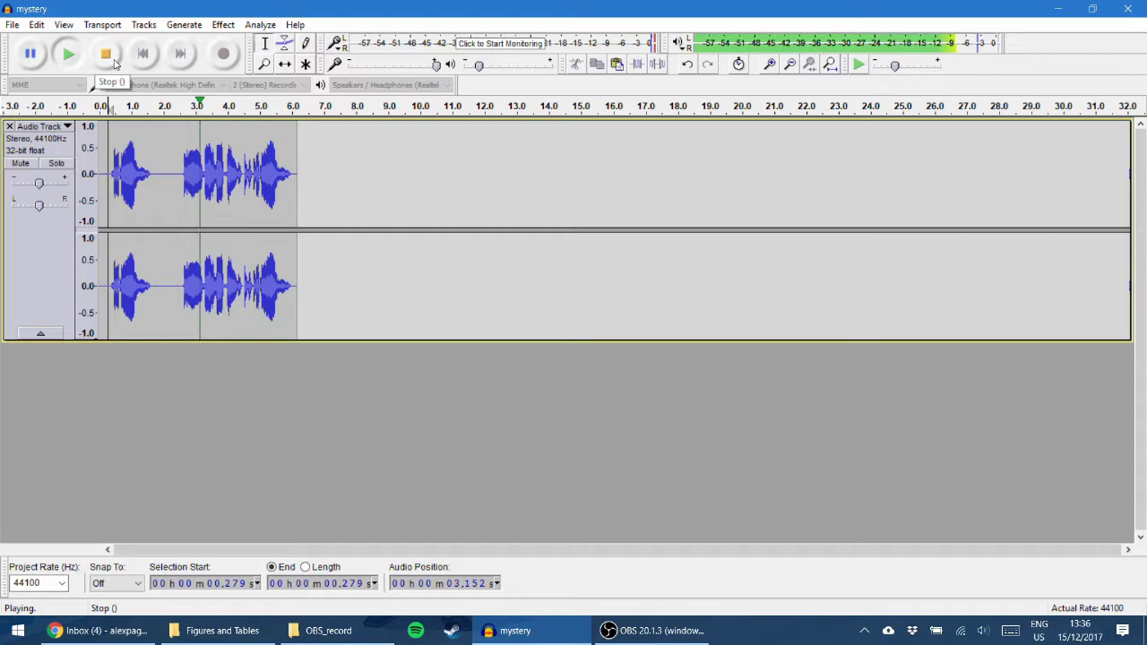
click(106, 55)
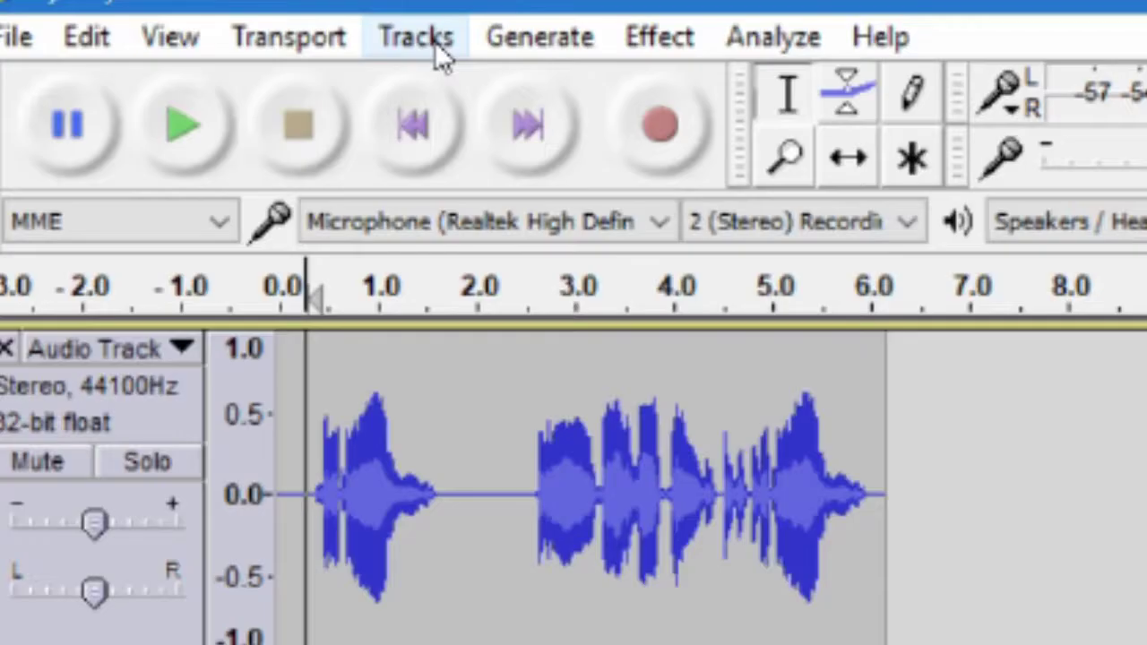
Add a new empty stereo track below the voice.
click(144, 24)
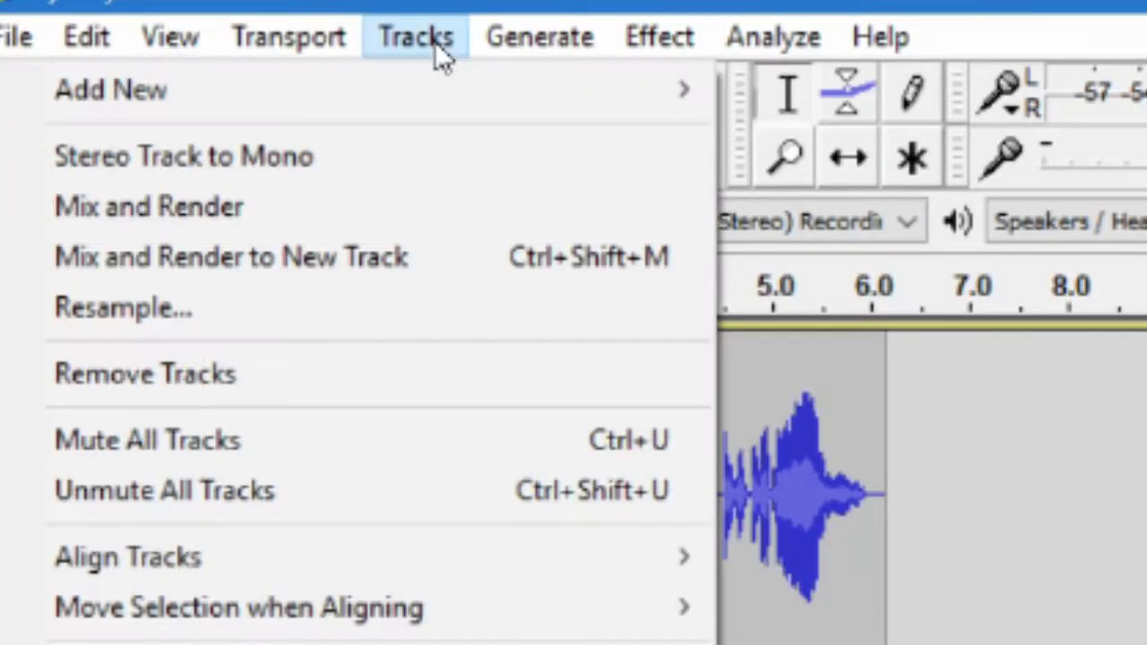
mouse_move(606, 87)
click(886, 143)
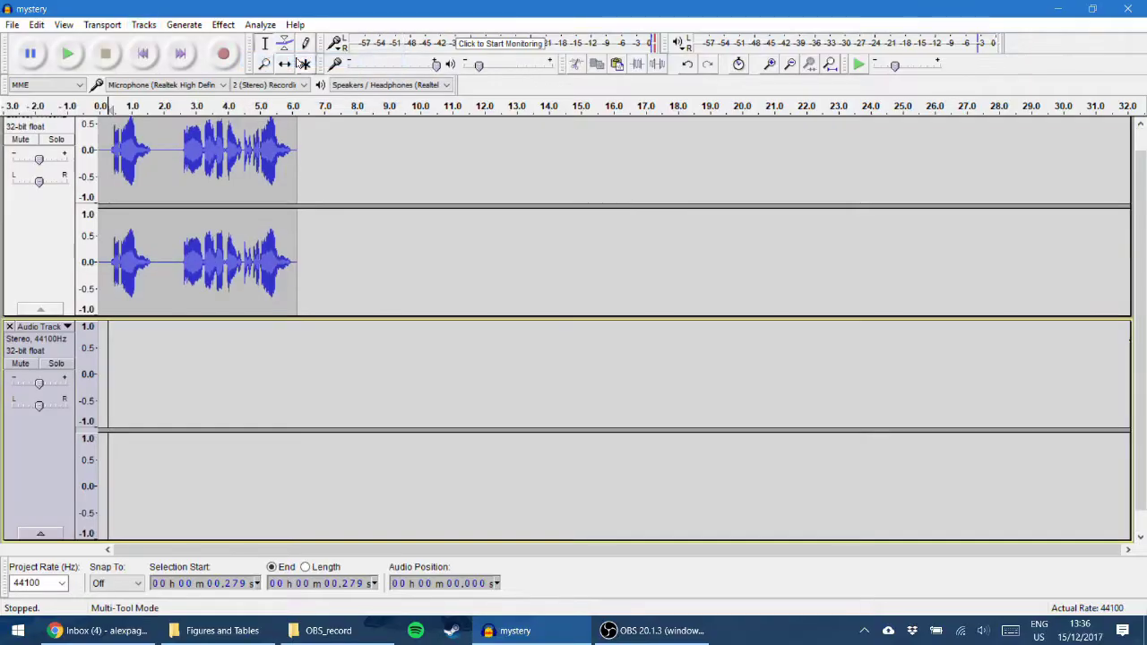
Fill the new track with white noise at amplitude 0.8.
click(6, 339)
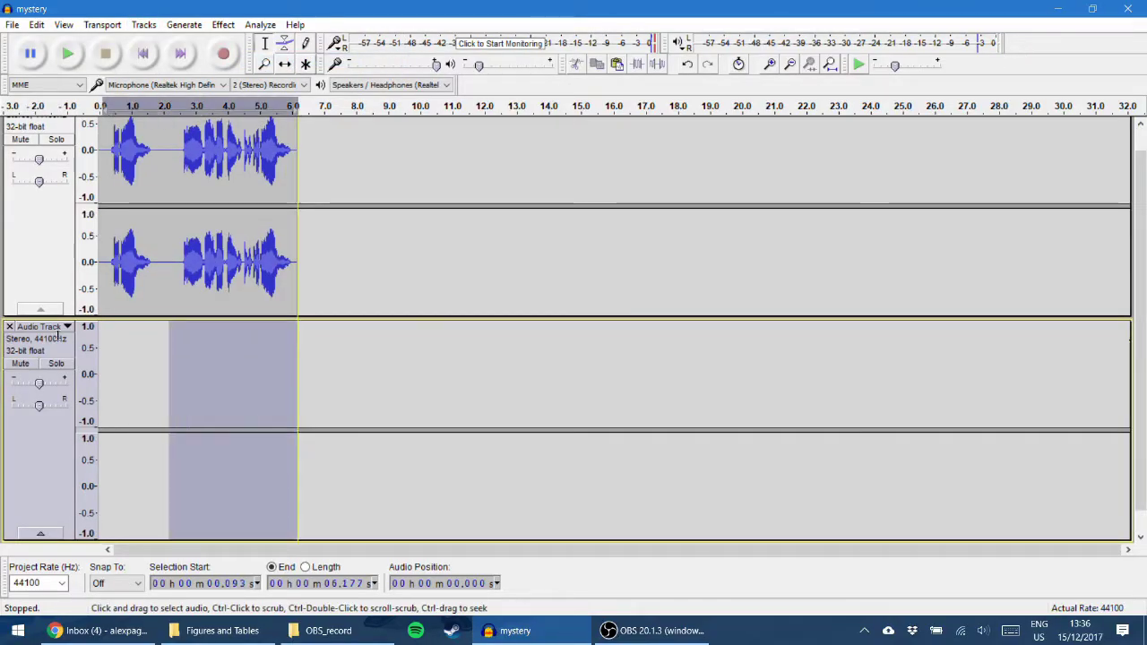
click(186, 24)
click(126, 102)
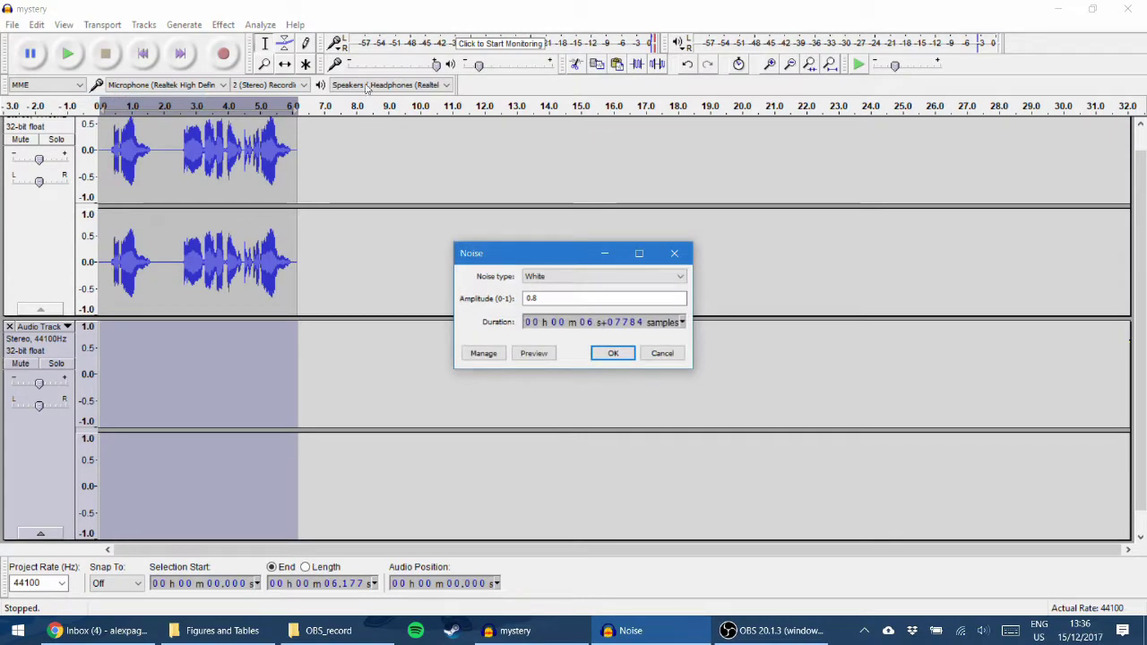
click(611, 357)
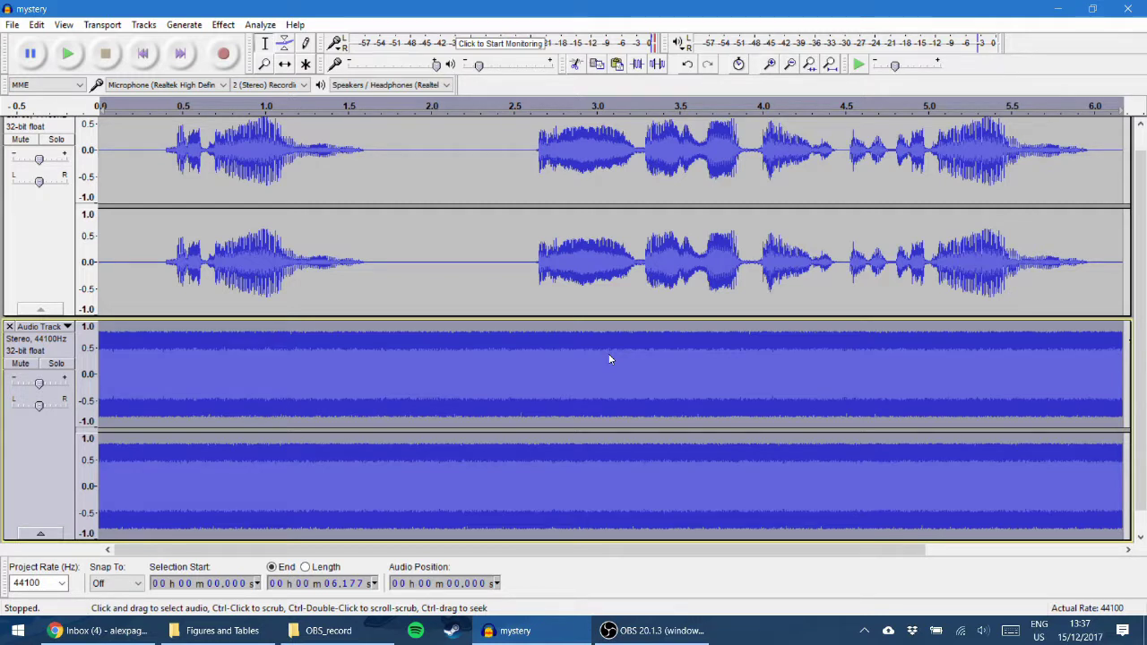
Zoom out and preview the voice together with the full-volume noise.
key(ctrl+3)
key(ctrl+3)
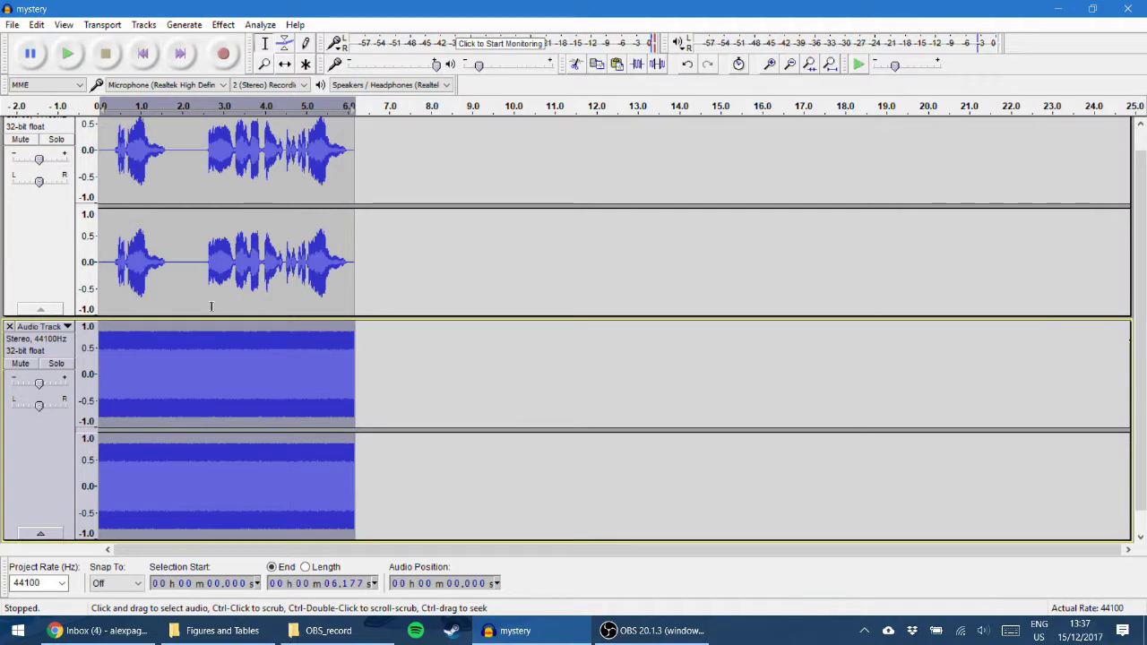
click(106, 106)
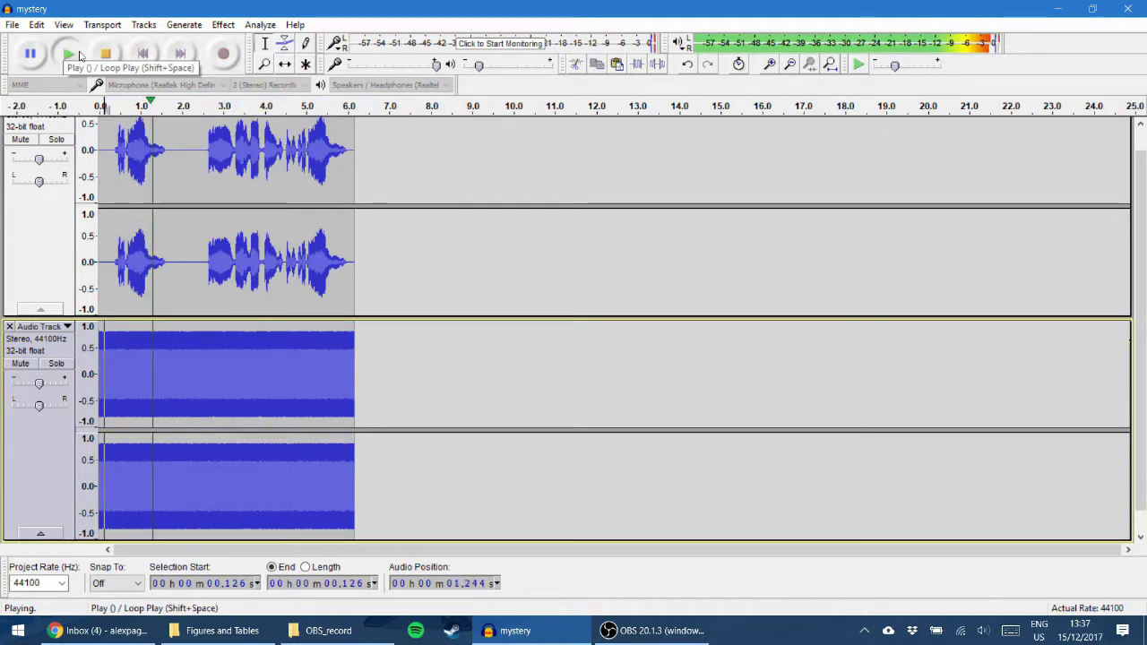
key(space)
Amplify the selected audio down by about −39 dB.
key(ctrl+a)
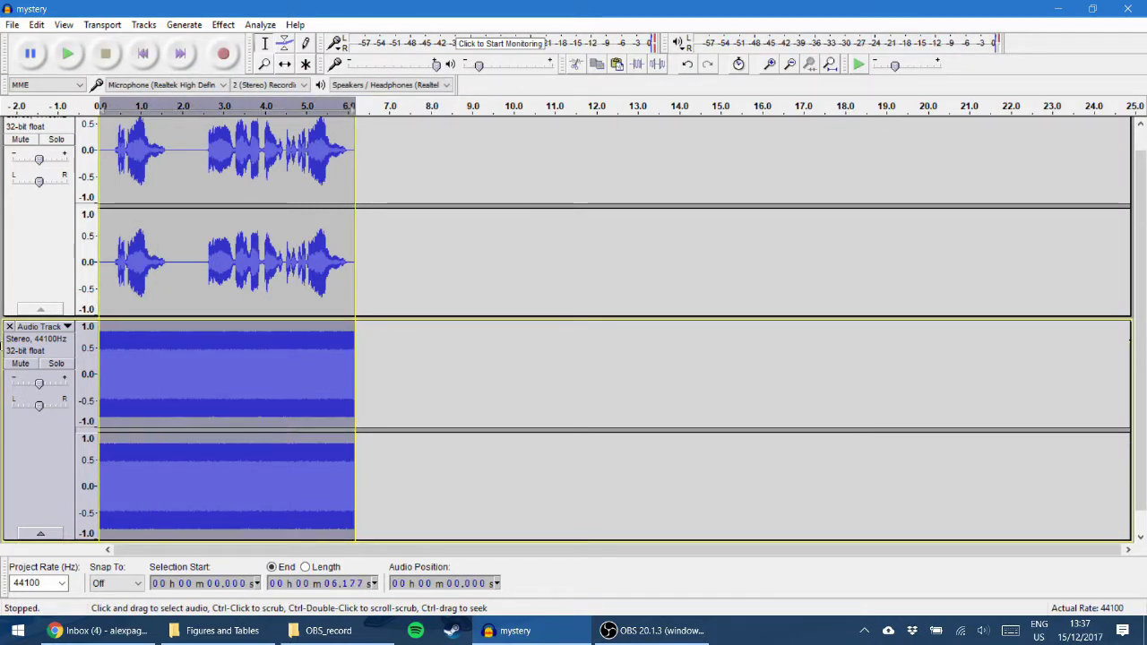
click(223, 24)
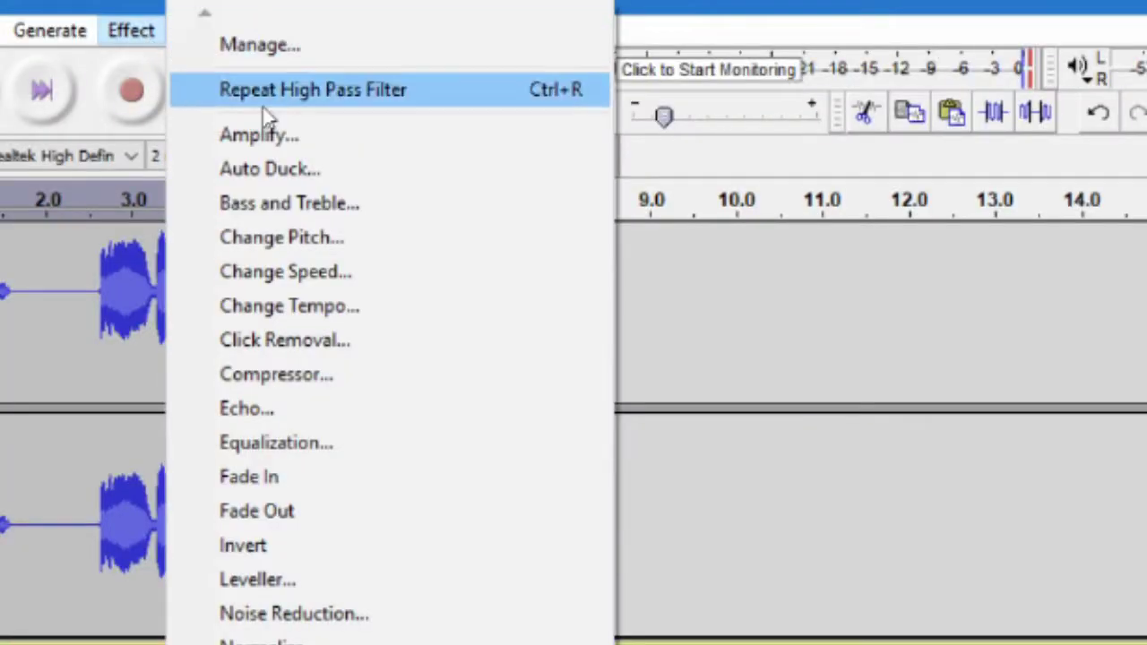
click(276, 133)
click(578, 289)
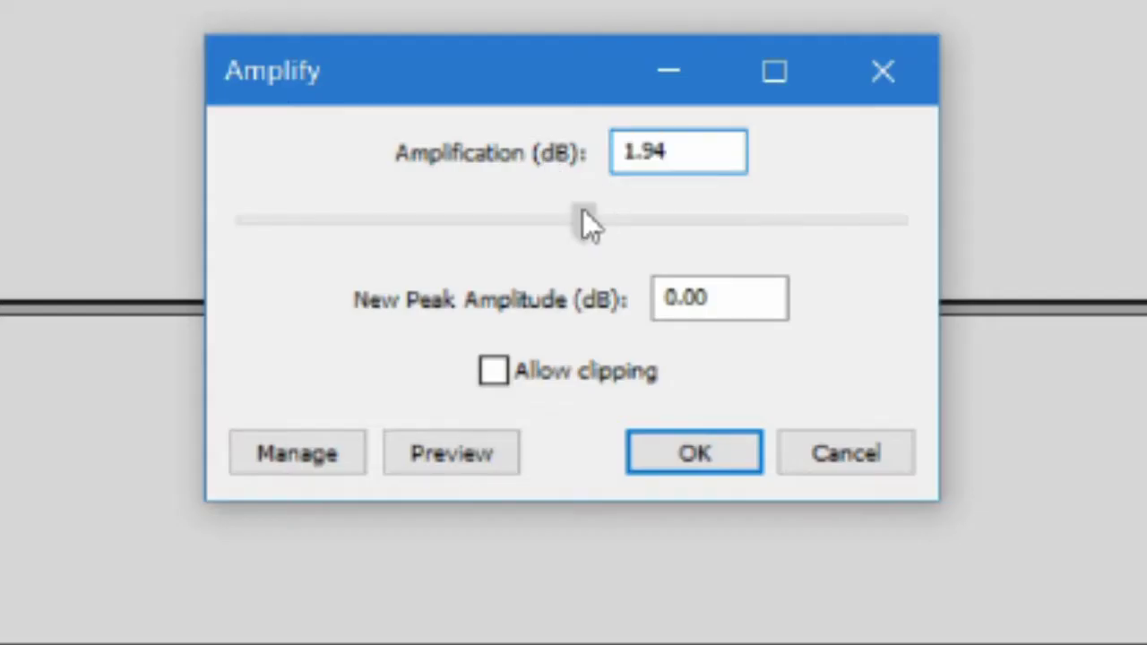
drag(583, 213, 315, 259)
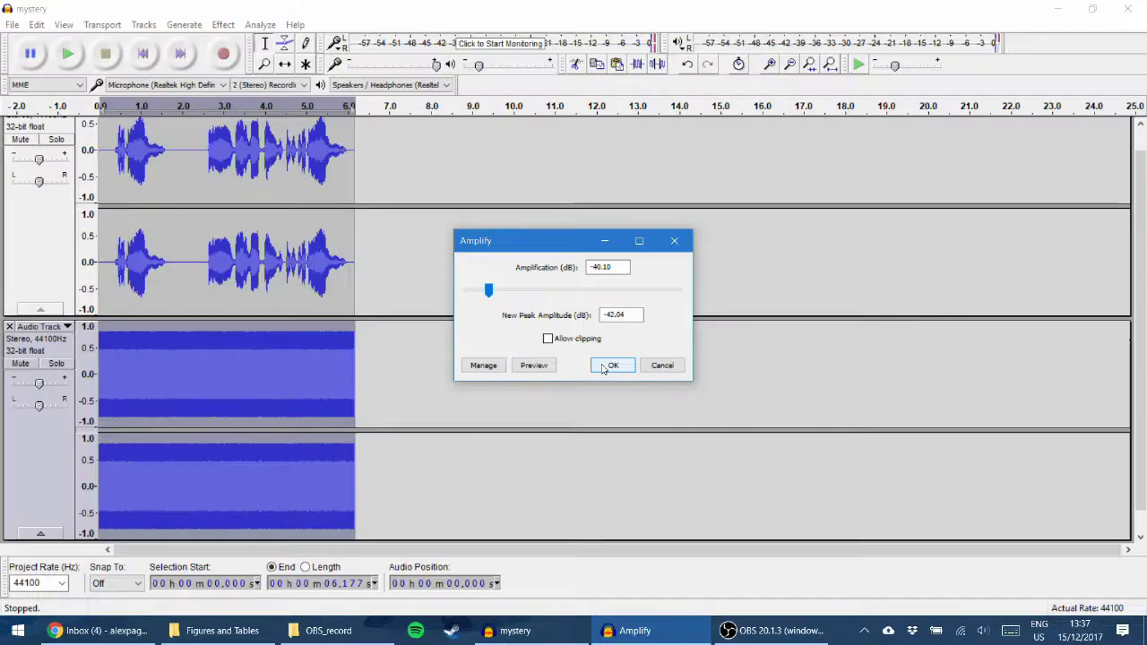
click(690, 453)
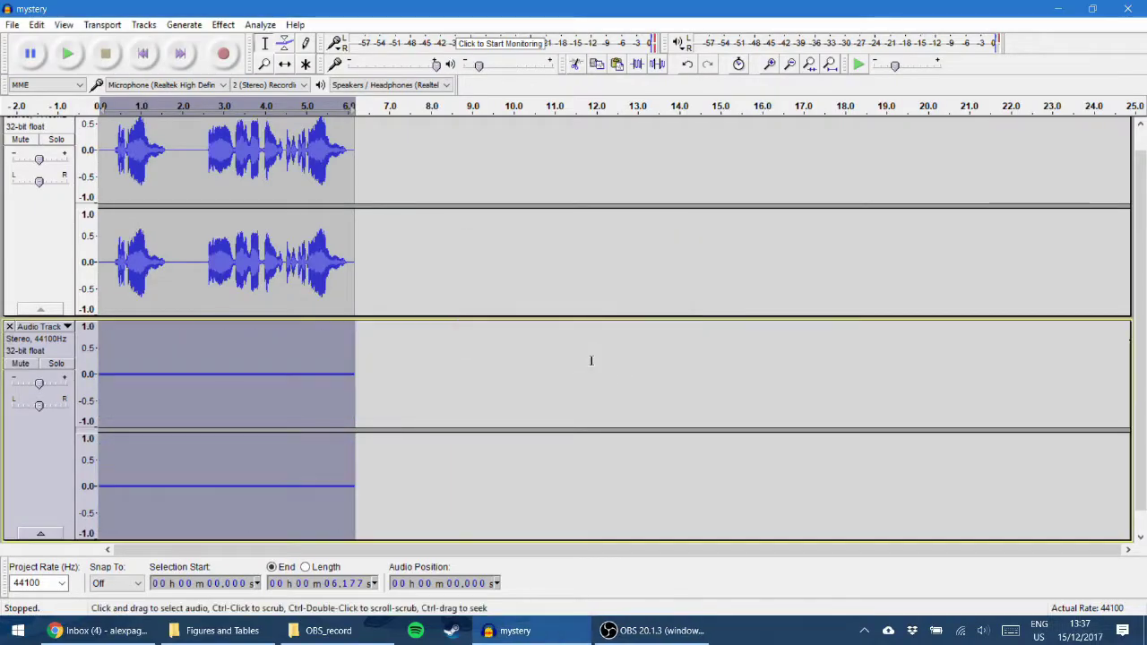
Play the voice with the quieter noise from near the beginning.
click(104, 366)
click(67, 54)
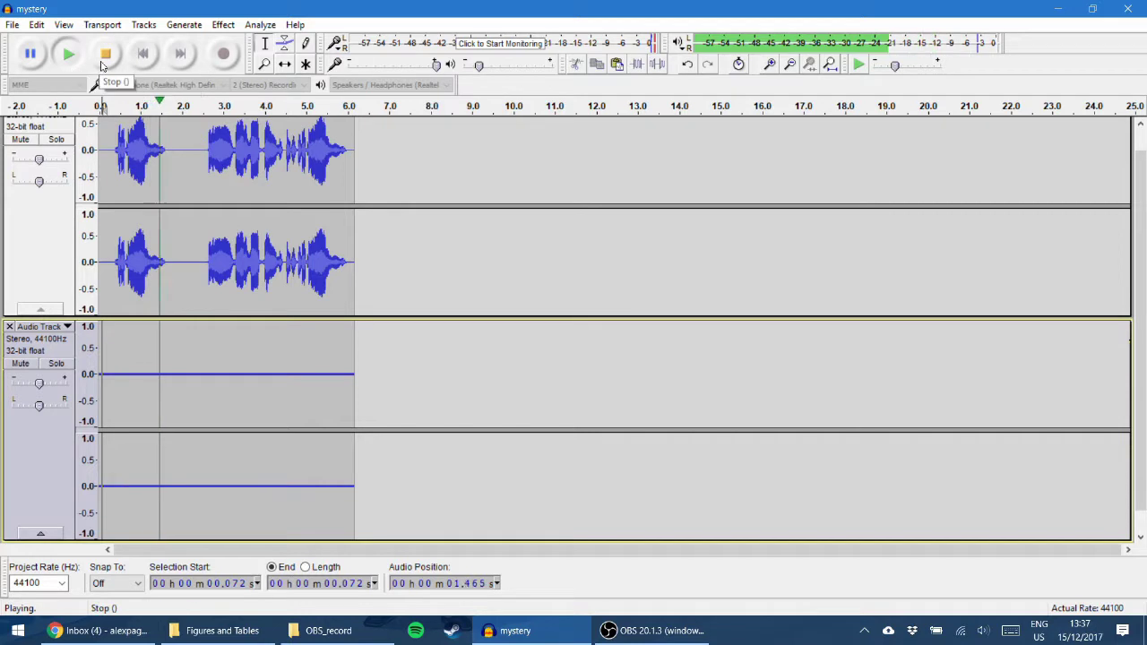
click(104, 57)
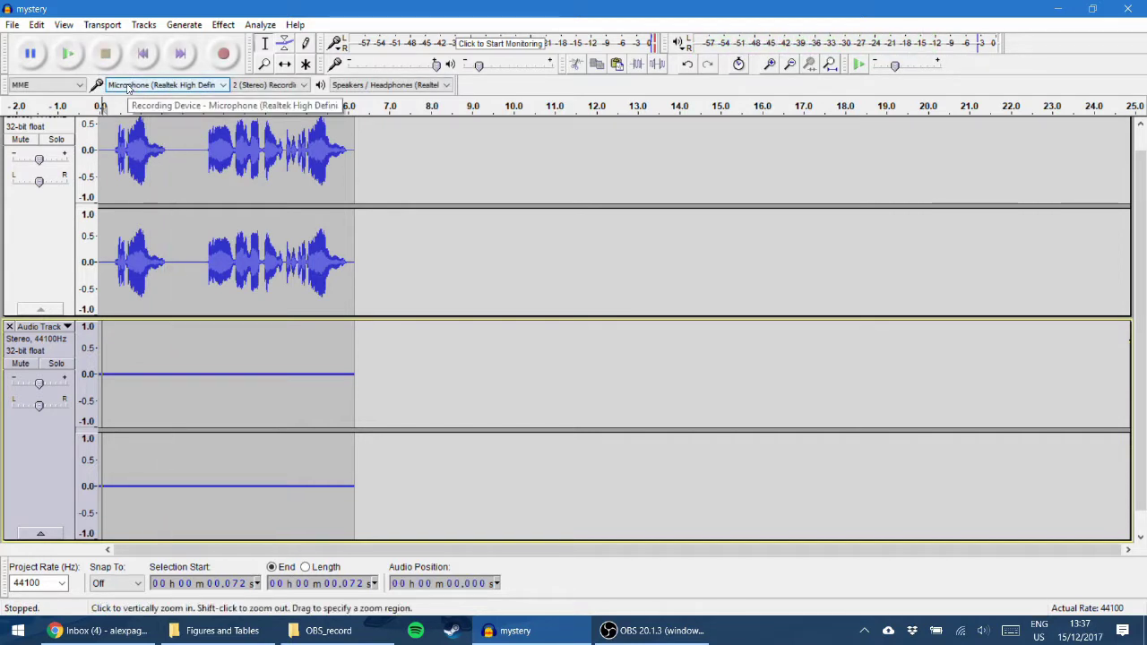
Reapply Amplify with a much stronger negative gain to make the noise near-silent.
key(ctrl+a)
click(223, 24)
click(278, 75)
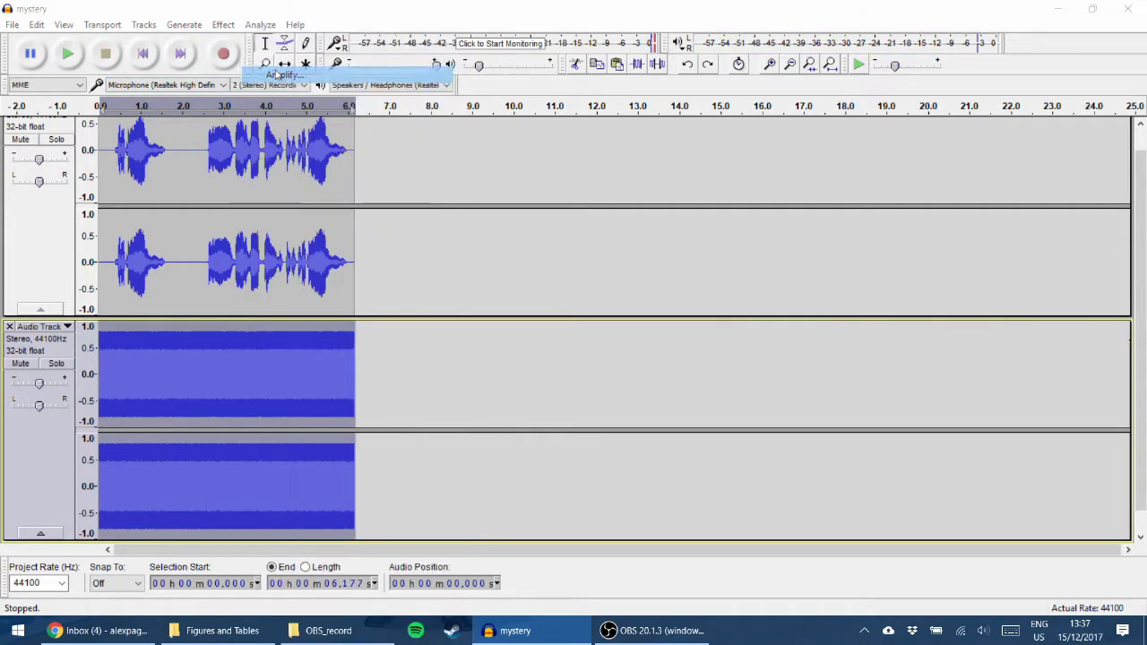
drag(568, 290, 416, 302)
click(606, 364)
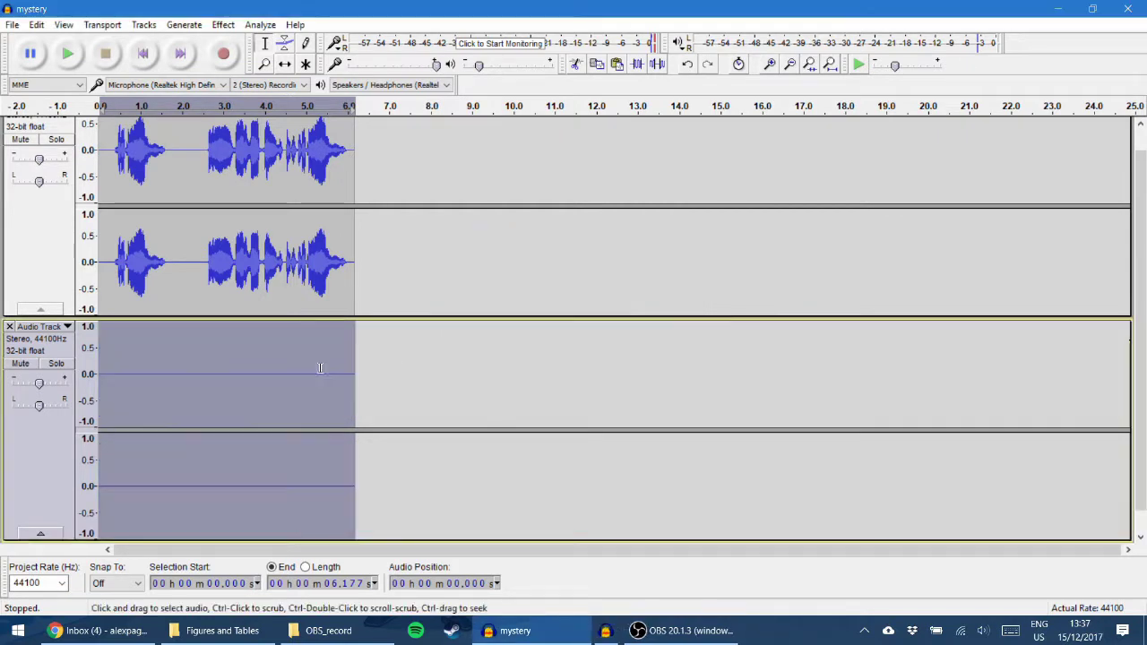
click(120, 357)
click(70, 54)
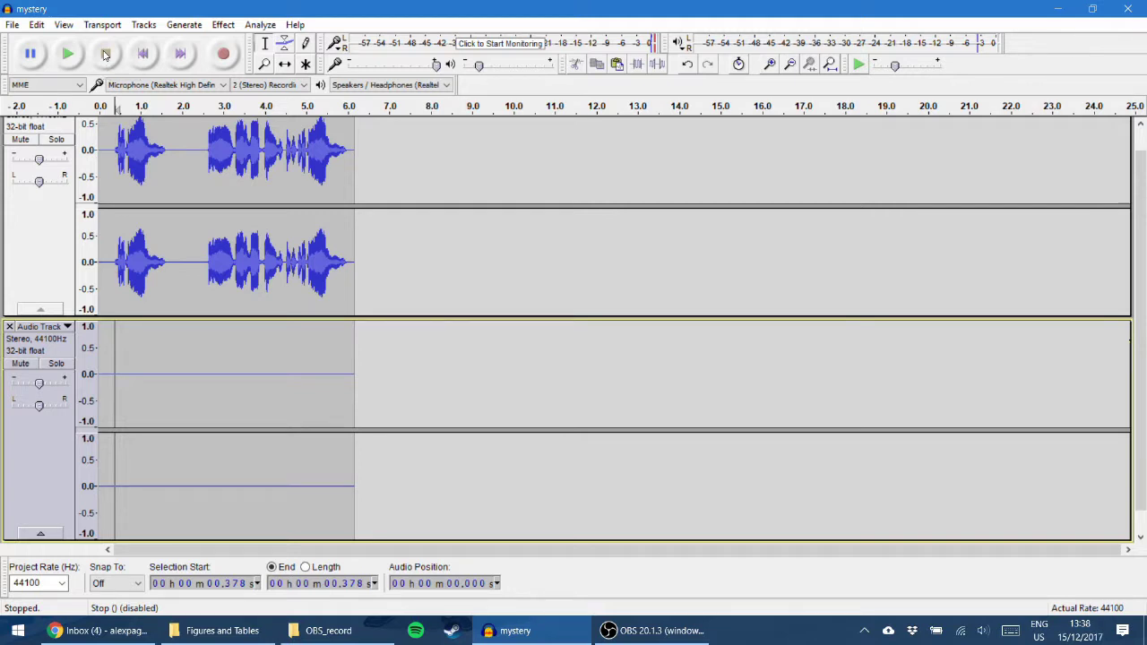
click(109, 255)
scroll(107, 255, up, 1)
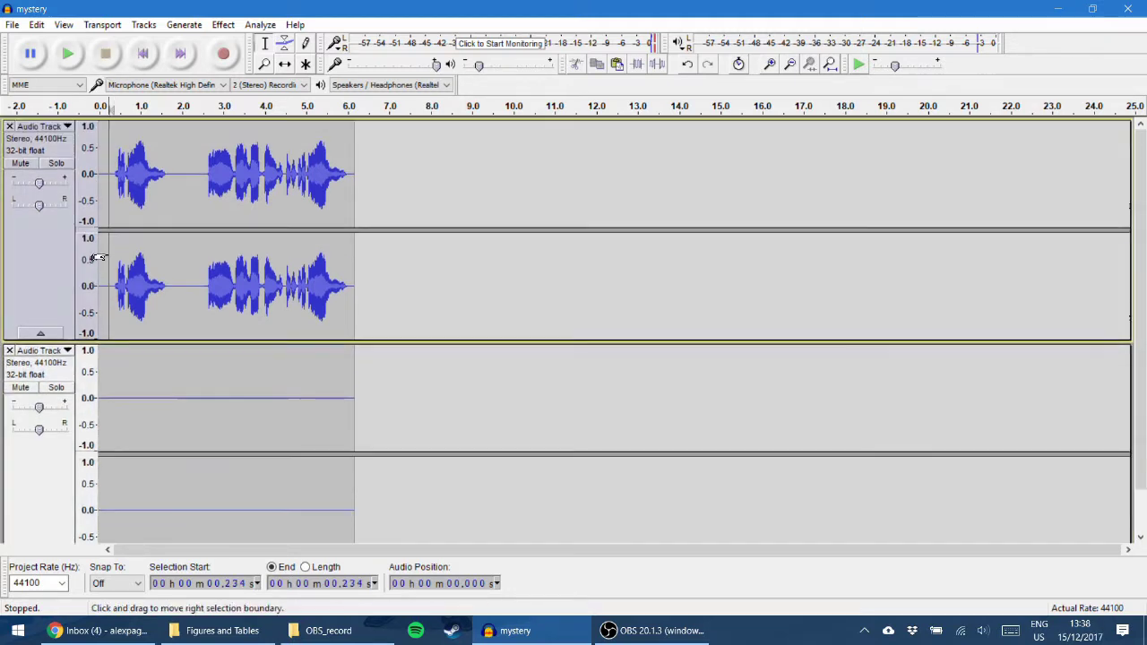
click(67, 54)
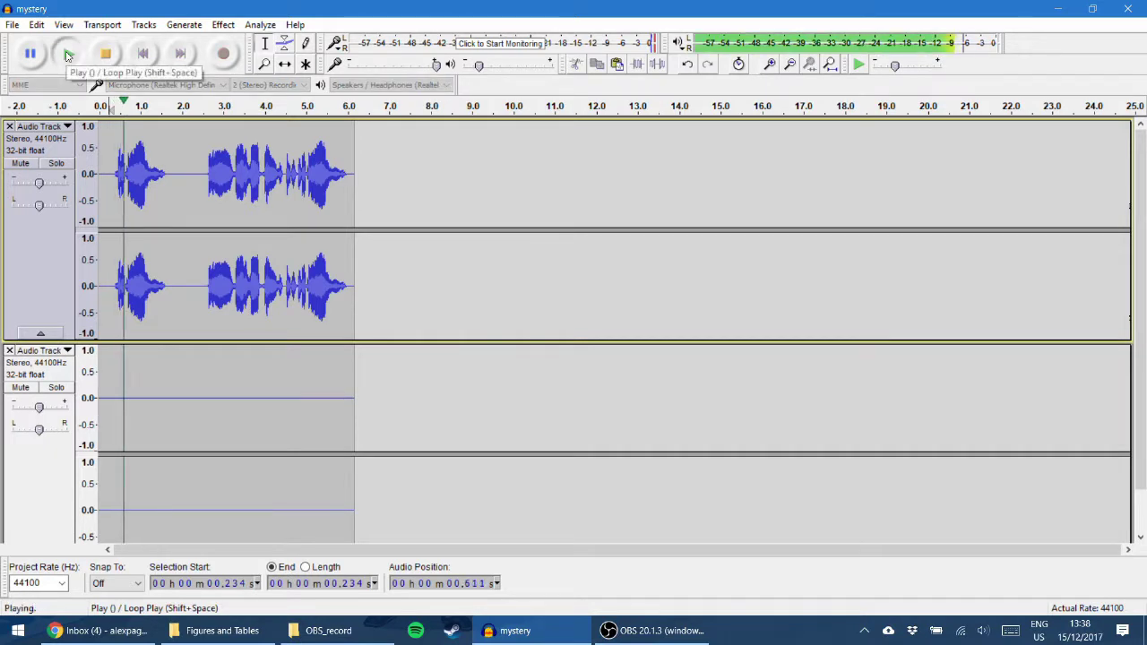
click(109, 56)
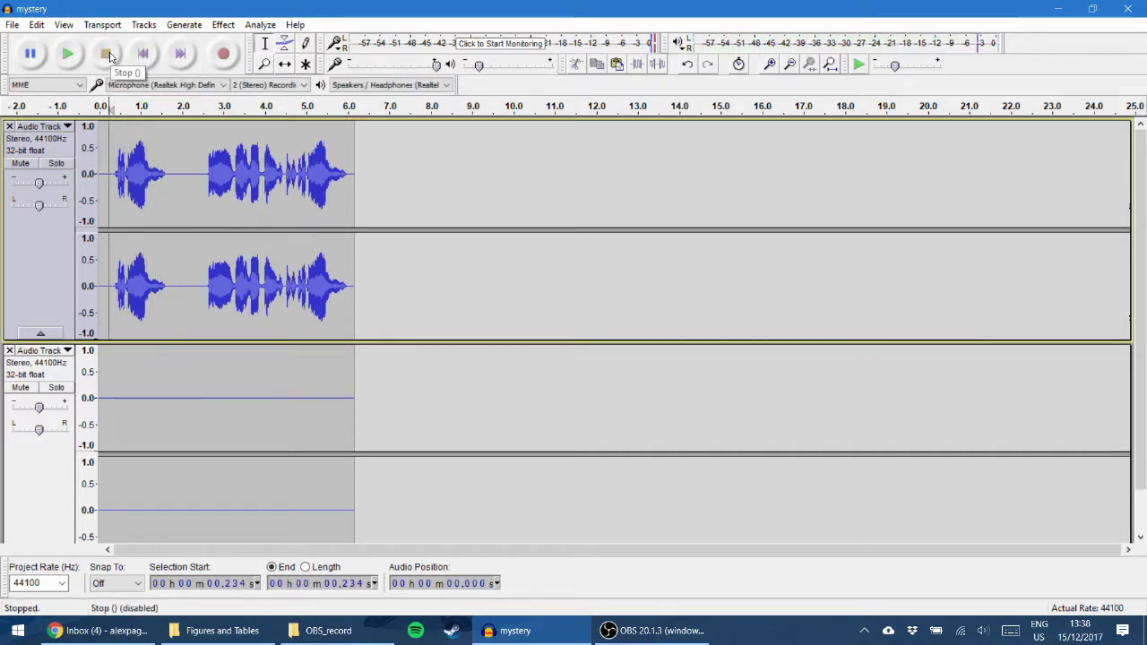